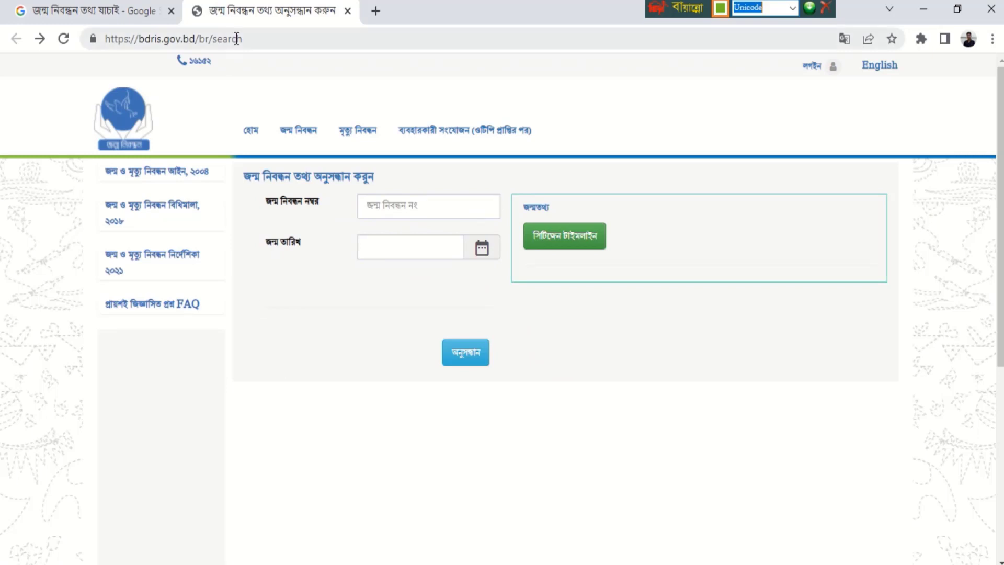
# - Open the জন্ম নিবন্ধন আবেদন (birth registration application) page, with a copy in a new tab
pyautogui.moveTo(263, 39); pyautogui.dragTo(101, 37)
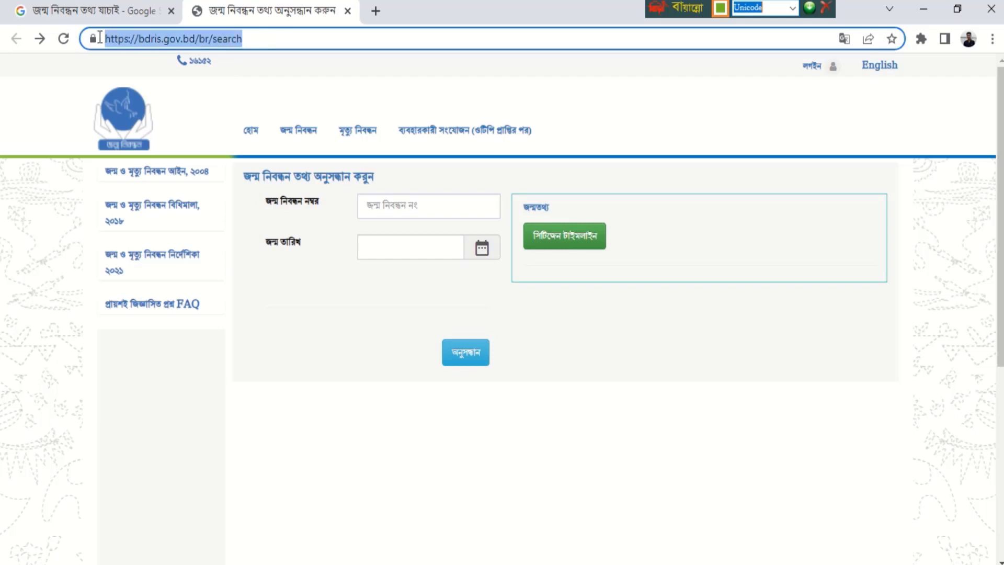
pyautogui.click(311, 324)
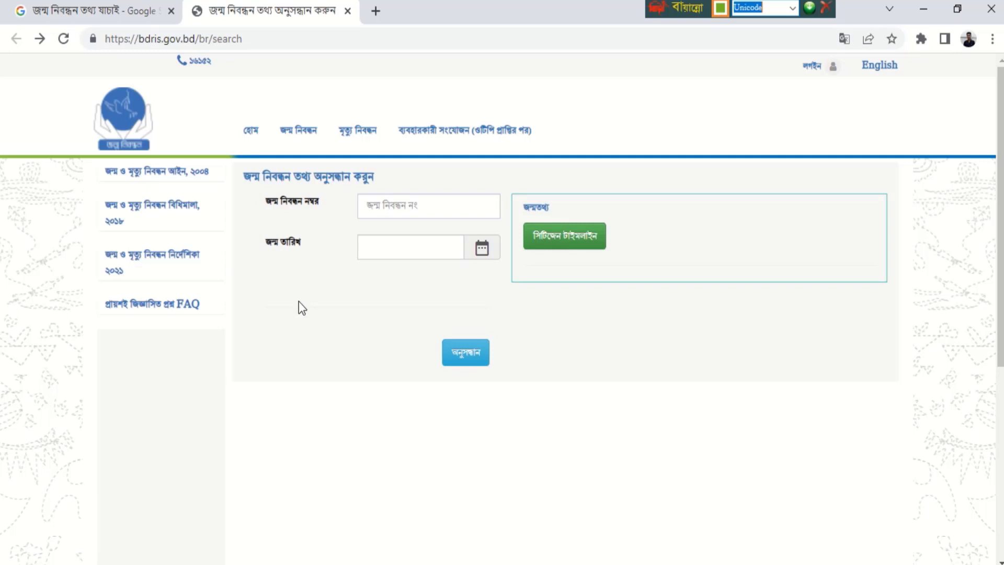
pyautogui.moveTo(303, 146)
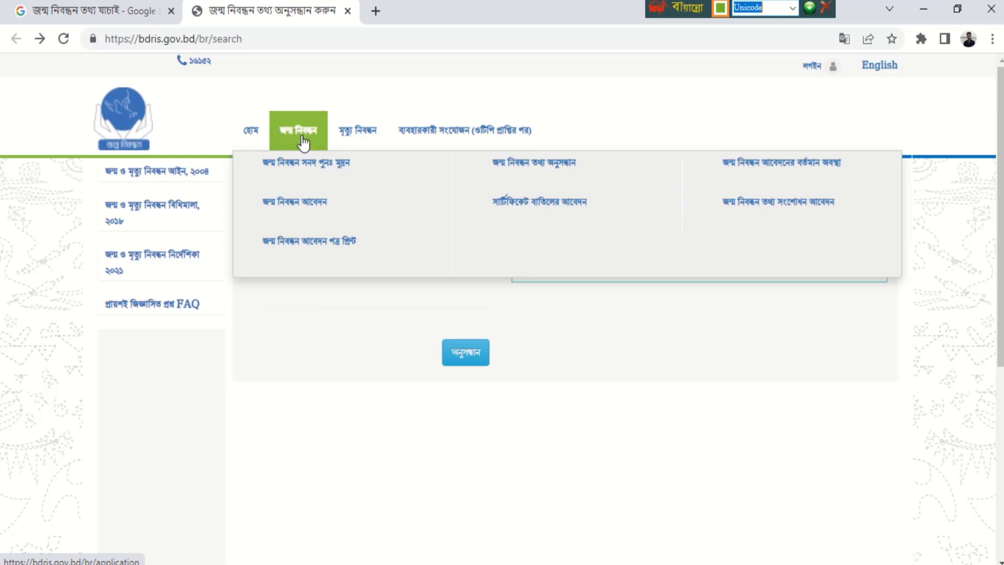
pyautogui.rightClick(294, 212)
pyautogui.click(316, 216)
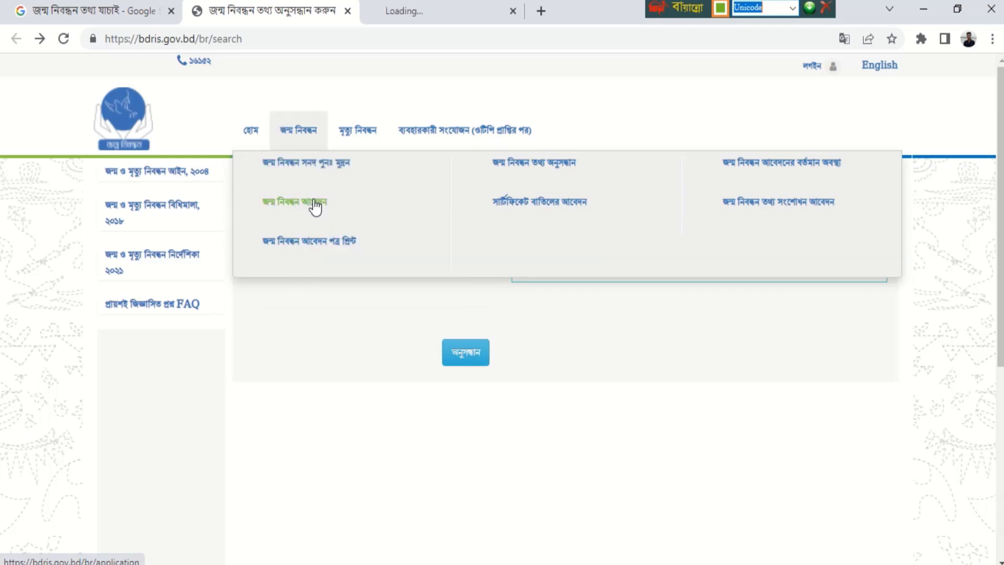
pyautogui.click(301, 143)
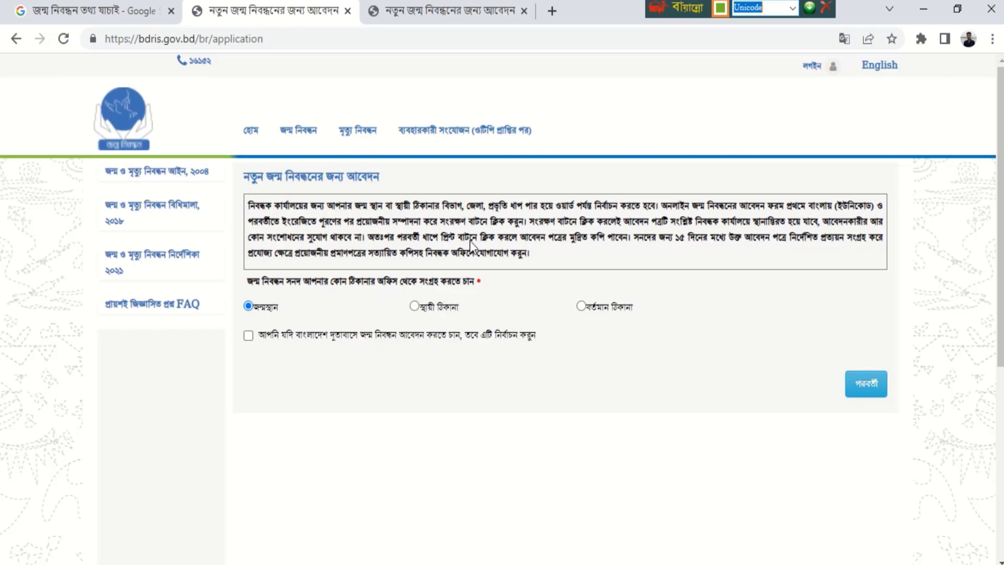
# - Close the extra tab and move past the address-choice step with পরবর্তী
pyautogui.moveTo(361, 149)
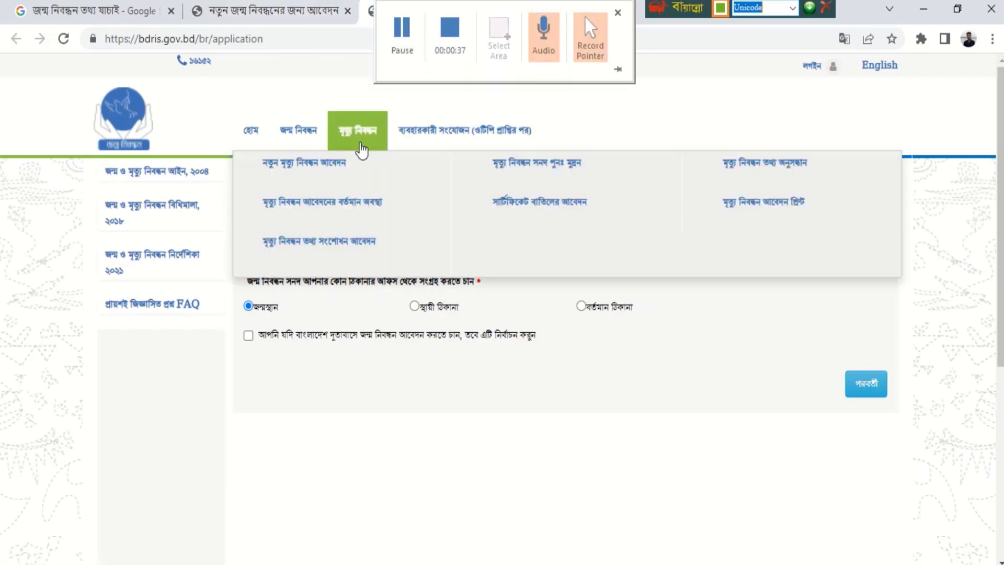
pyautogui.click(525, 11)
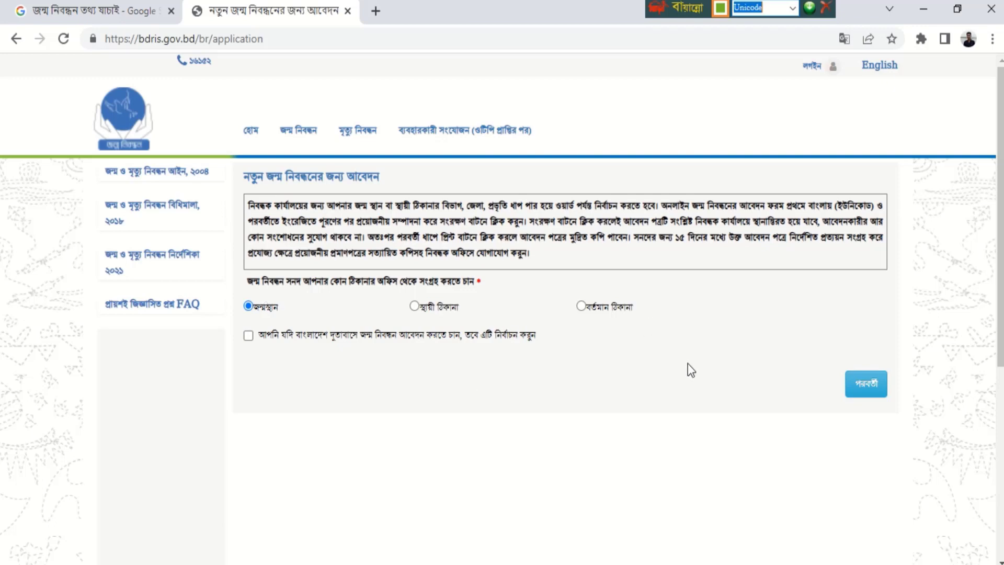
pyautogui.click(864, 389)
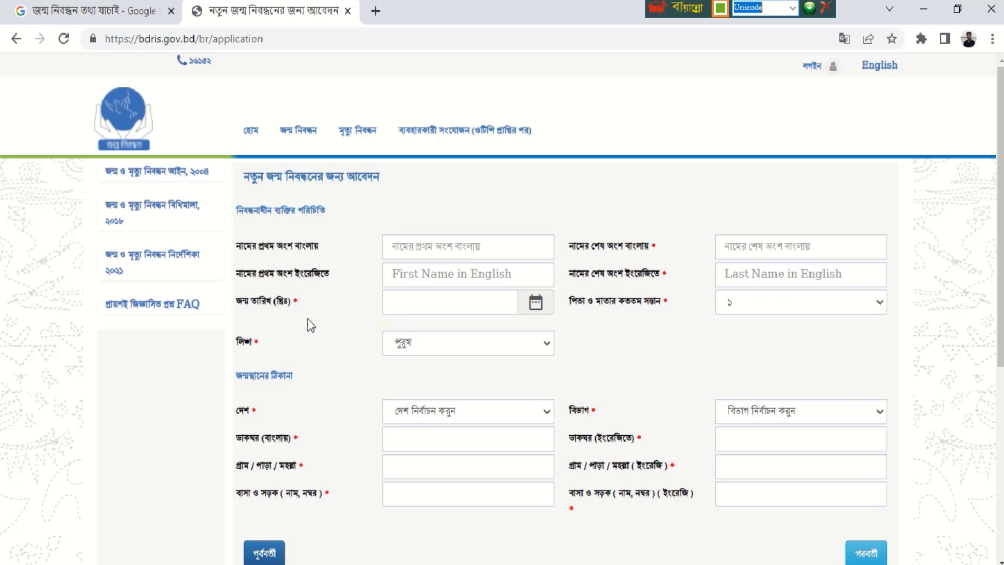
pyautogui.click(765, 302)
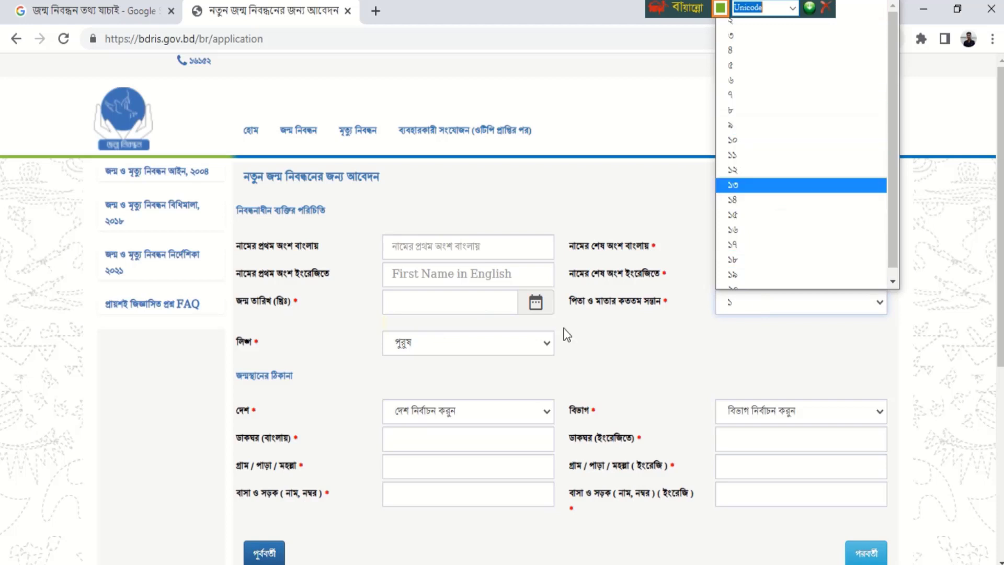
pyautogui.click(300, 358)
pyautogui.click(431, 349)
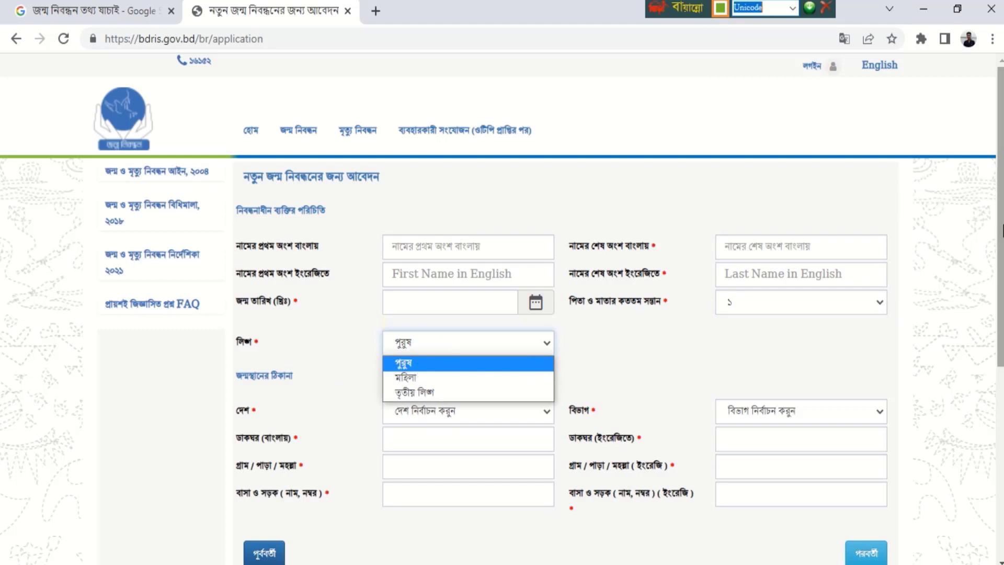
pyautogui.scroll(-1, 595, 292)
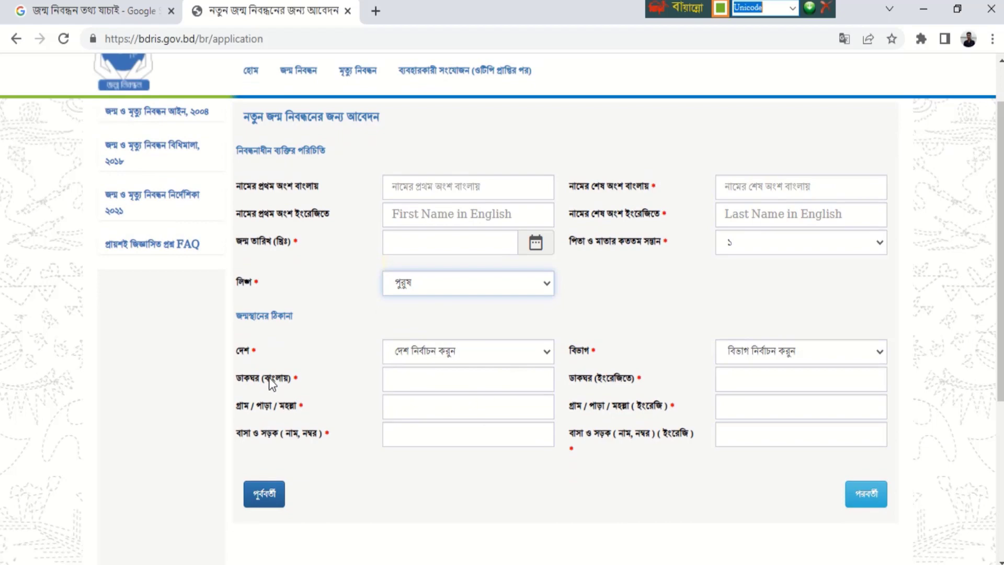
pyautogui.moveTo(268, 378); pyautogui.dragTo(291, 378)
pyautogui.click(620, 378)
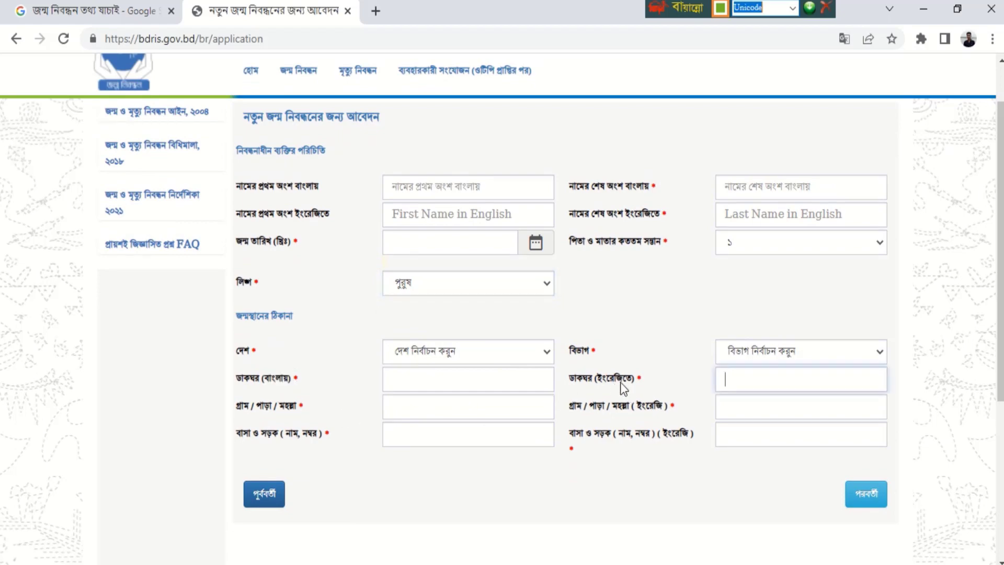
pyautogui.moveTo(621, 378); pyautogui.dragTo(643, 378)
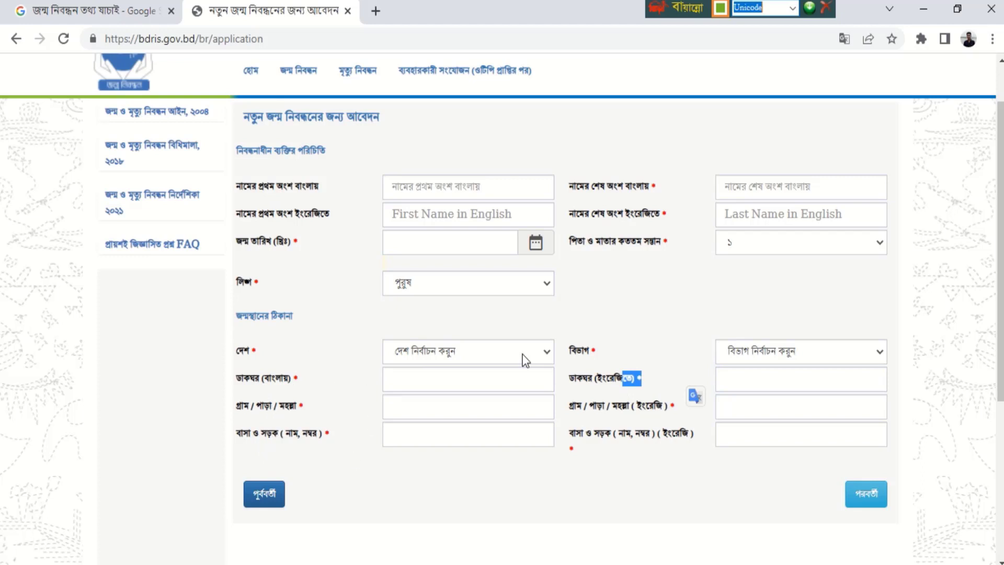
pyautogui.click(660, 376)
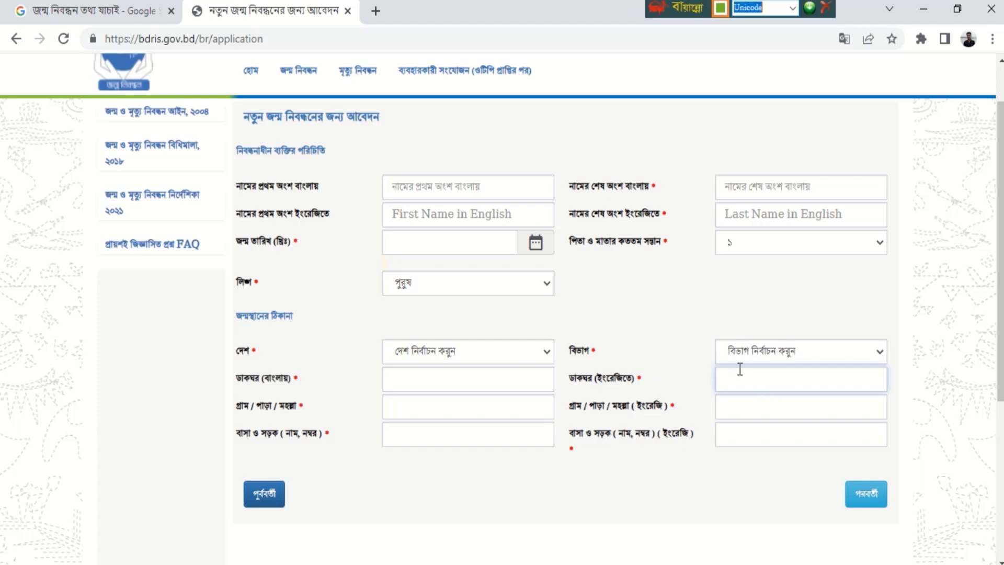
pyautogui.scroll(1, 1002, 359)
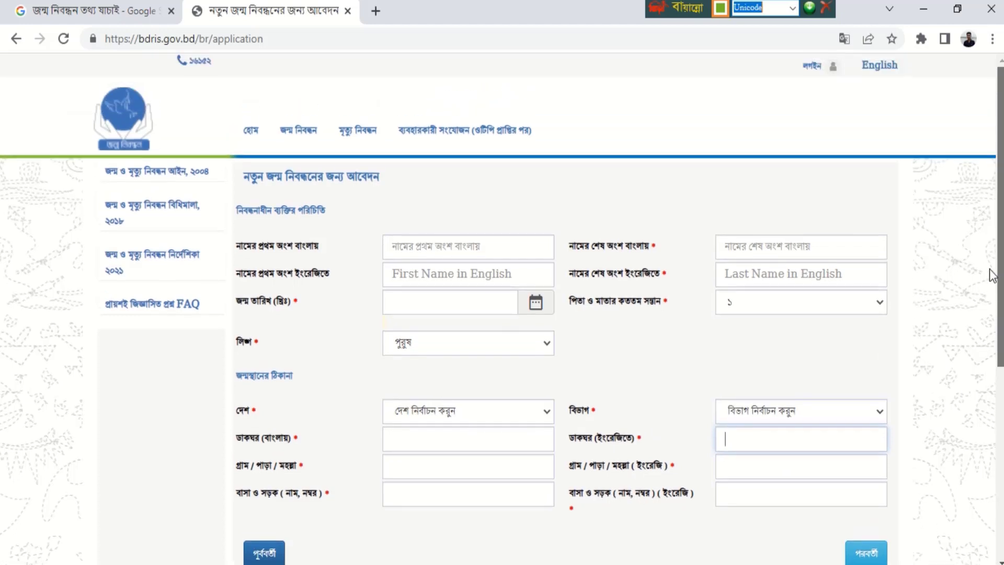
# - Fill the child's Bangla first-name and last-name fields
pyautogui.click(482, 247)
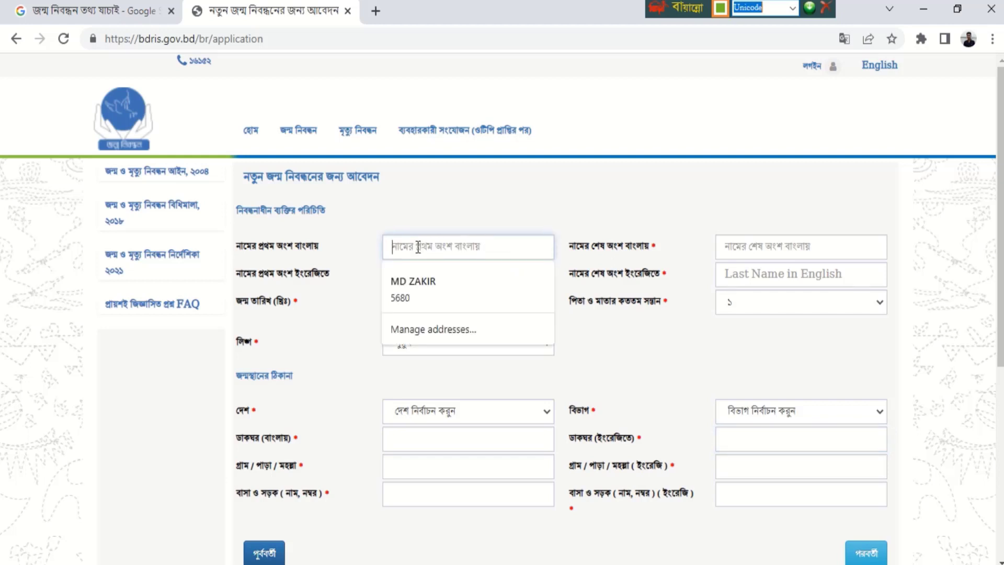
pyautogui.write('মে')
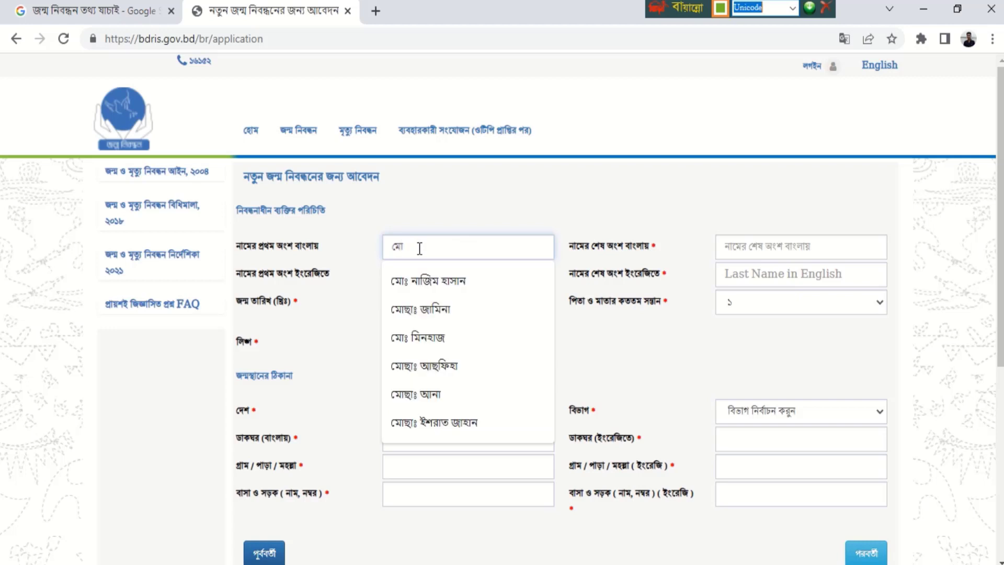
pyautogui.click(422, 282)
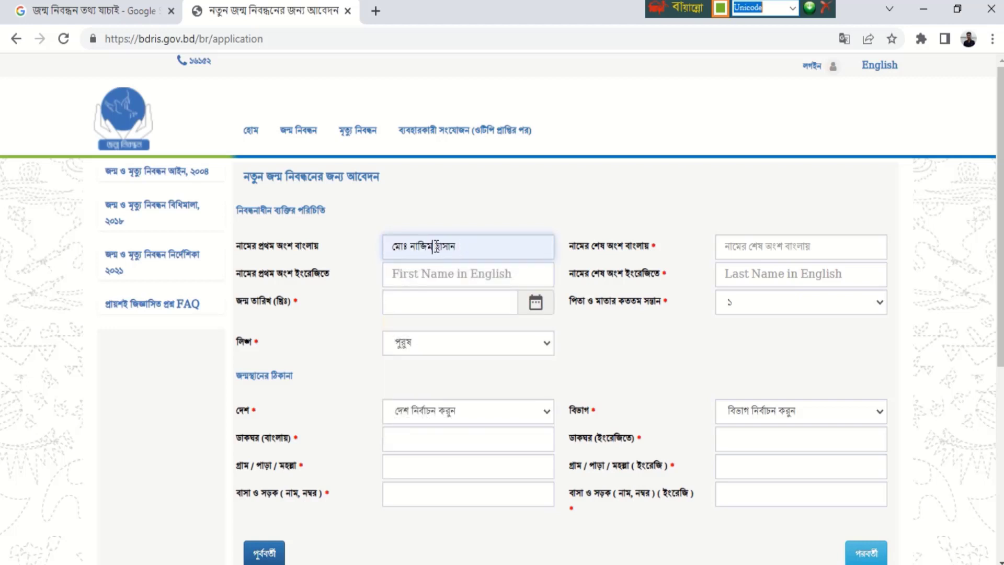
pyautogui.moveTo(437, 245); pyautogui.dragTo(466, 247)
pyautogui.press('BackSpace')
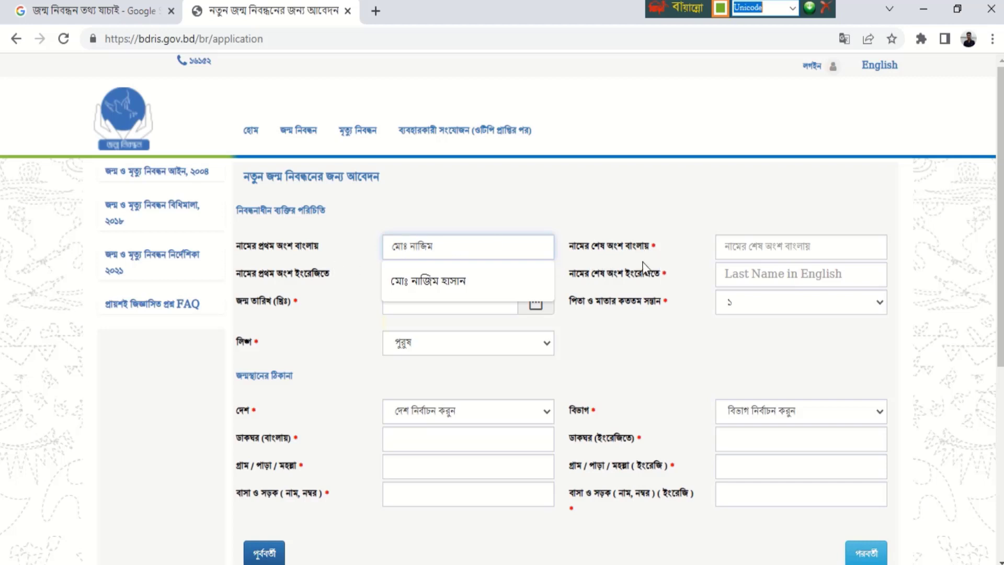
pyautogui.click(754, 249)
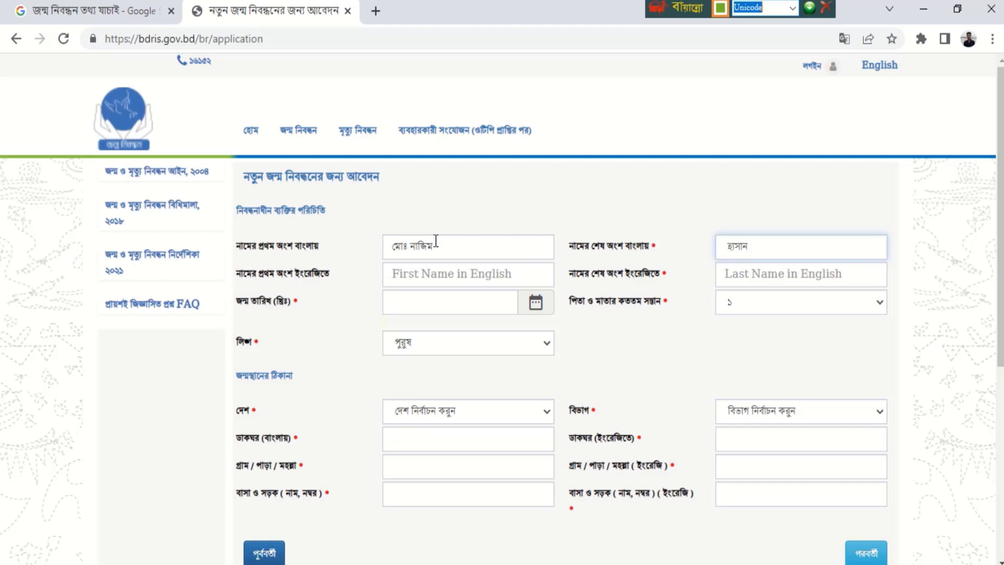
# - Switch to the English layout and fill the child's English first and last names
pyautogui.click(793, 8)
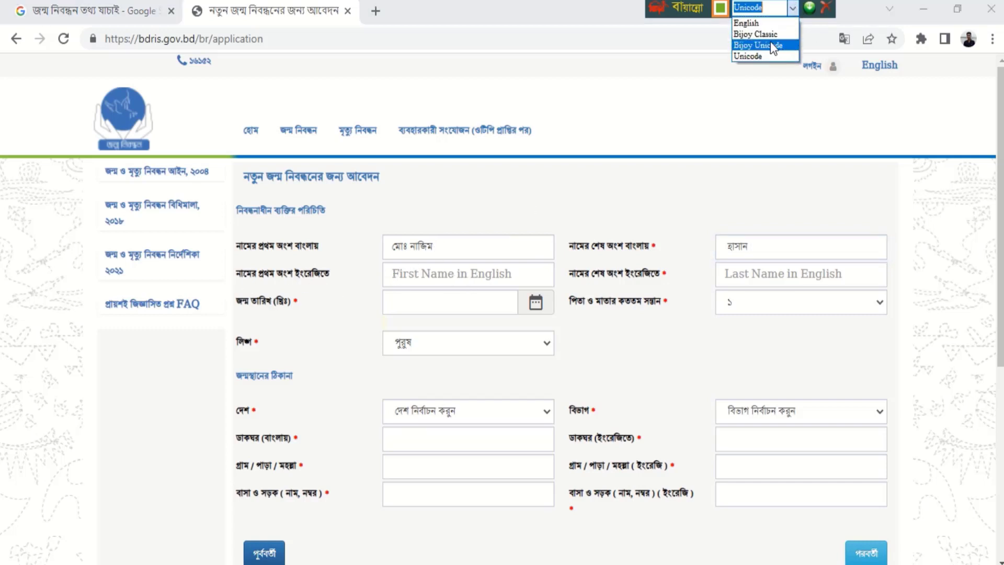
pyautogui.click(620, 191)
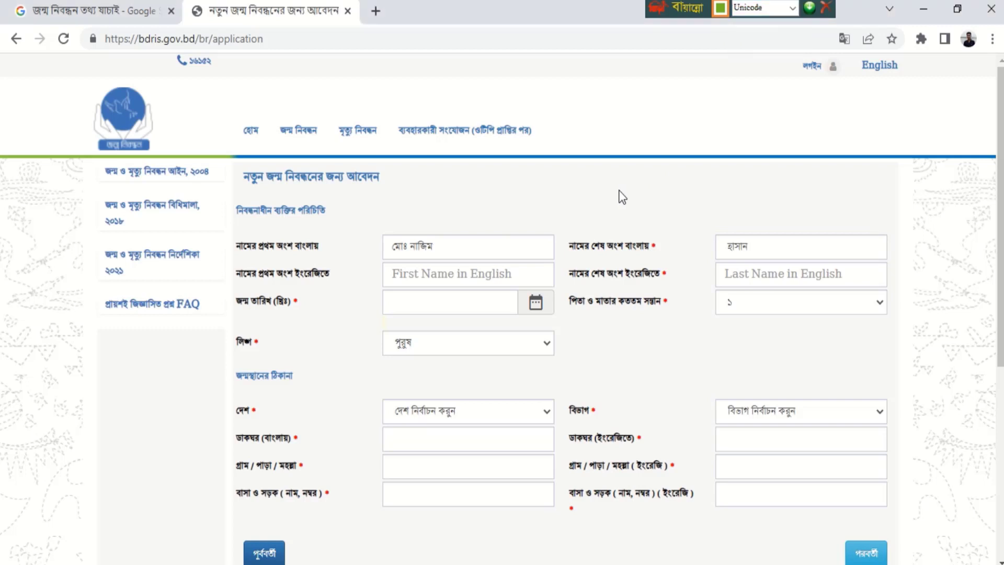
pyautogui.hotkey('ctrl', 'alt', 'v')
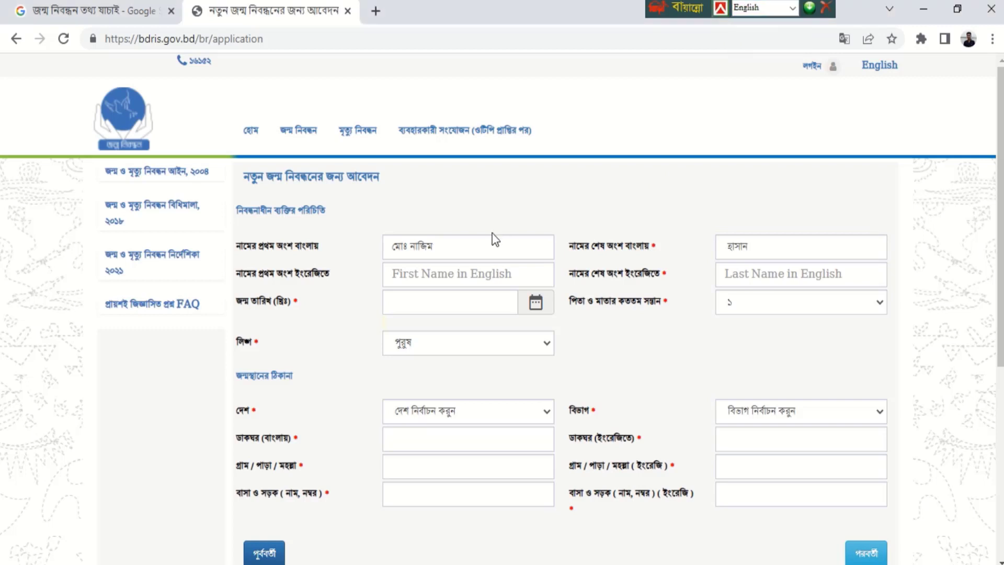
pyautogui.click(438, 267)
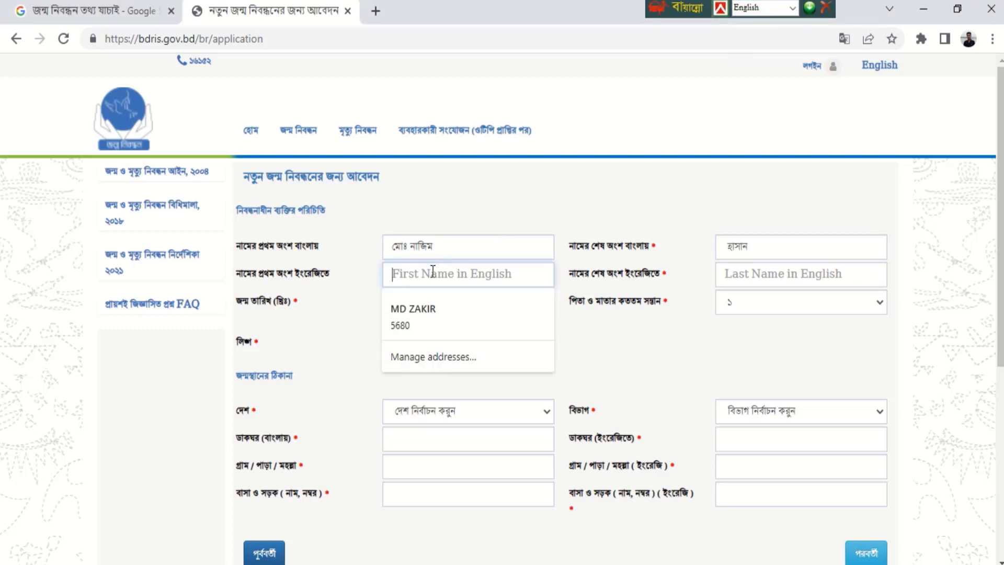
pyautogui.write('MD ')
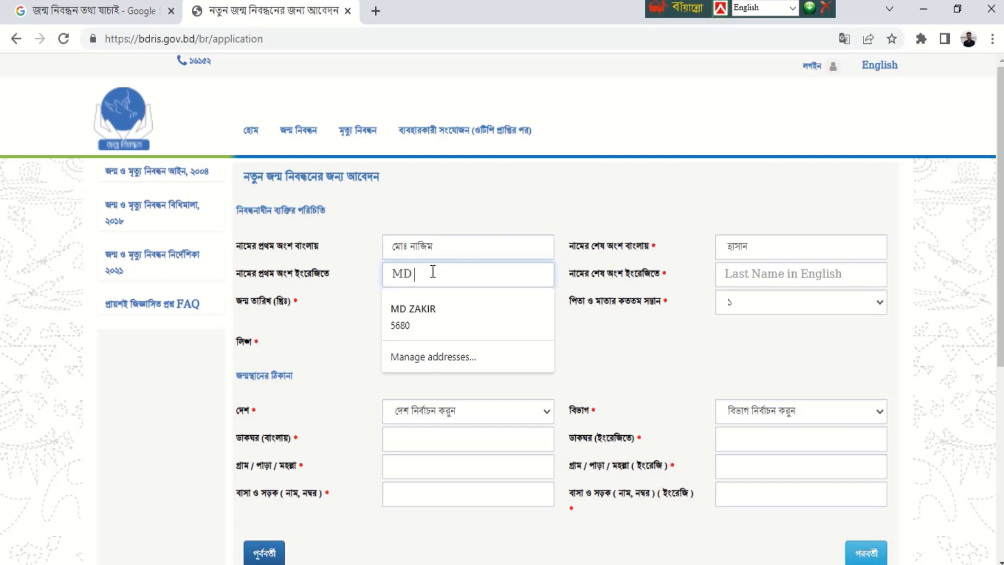
pyautogui.write('N')
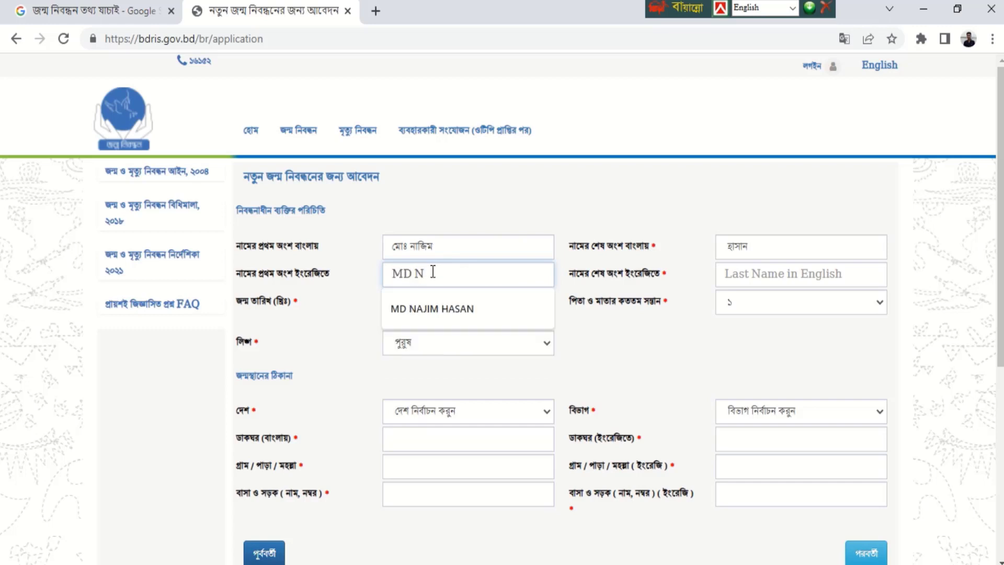
pyautogui.click(435, 312)
pyautogui.moveTo(455, 274); pyautogui.dragTo(539, 266)
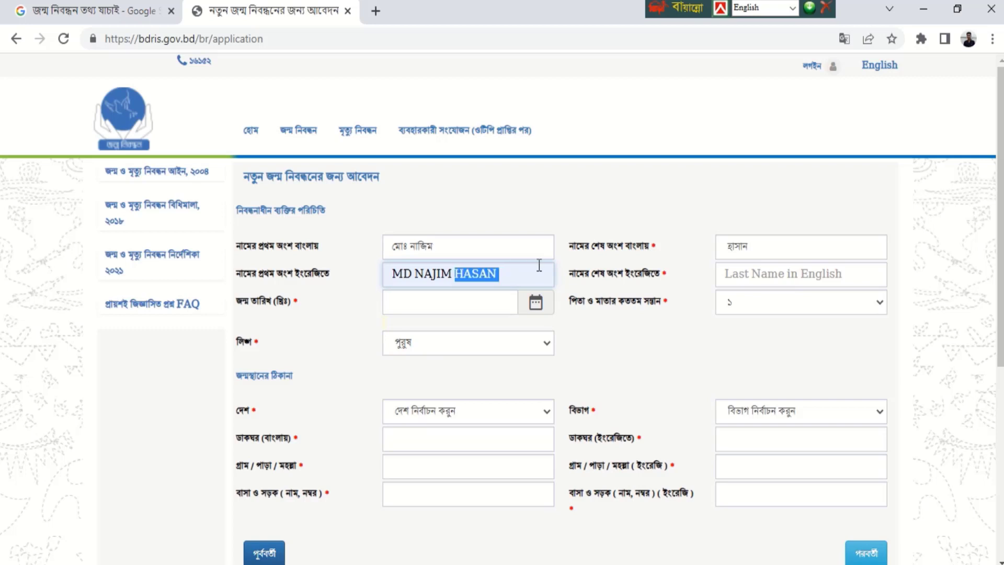
pyautogui.hotkey('ctrl', 'x')
pyautogui.click(743, 268)
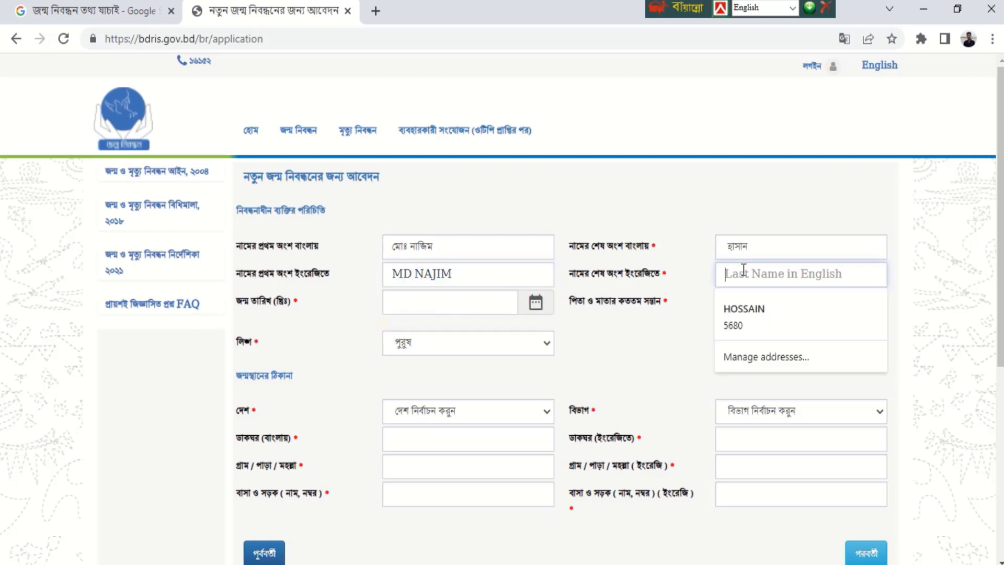
pyautogui.hotkey('ctrl', 'v')
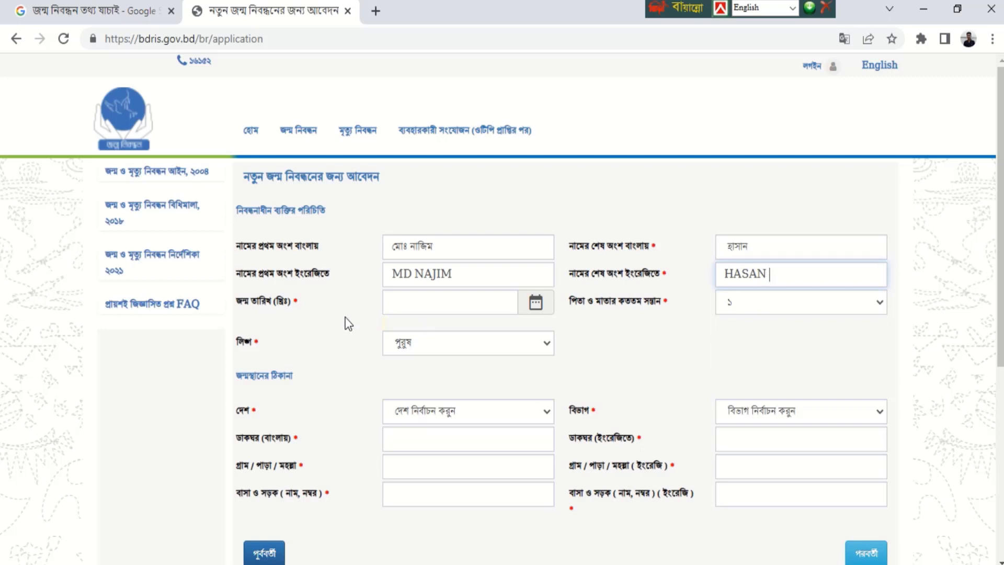
pyautogui.click(405, 307)
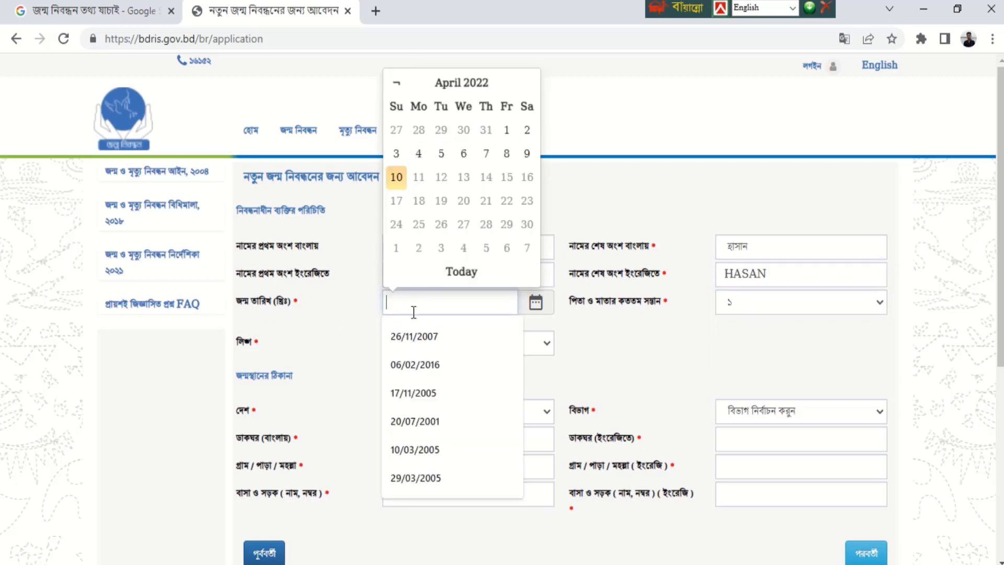
pyautogui.write('03/0')
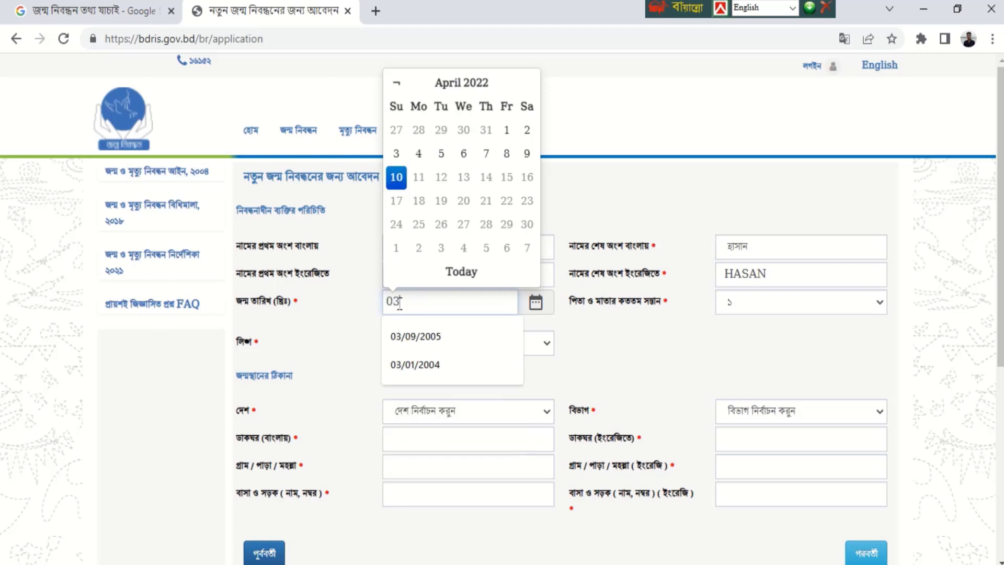
pyautogui.write('5-')
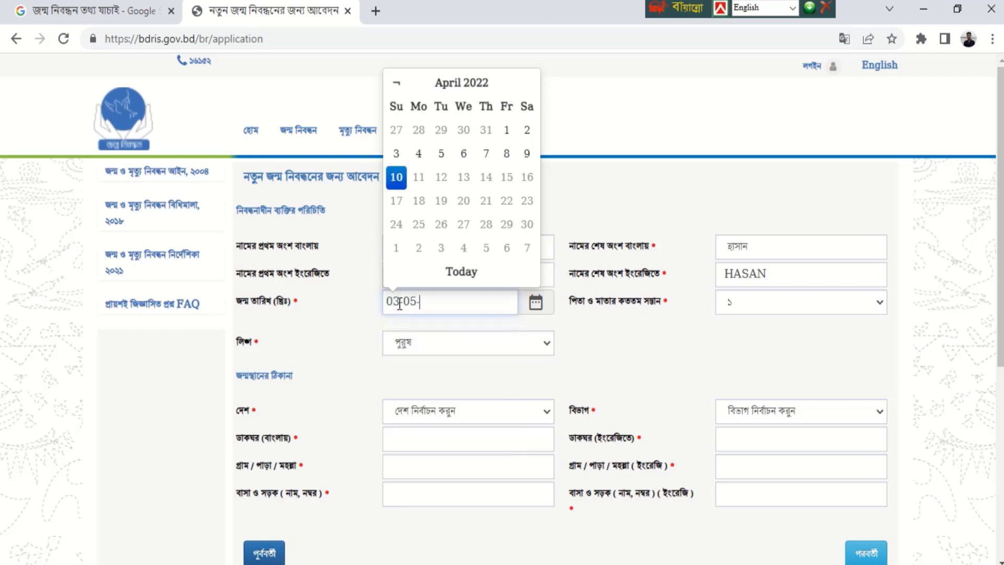
pyautogui.write('2017')
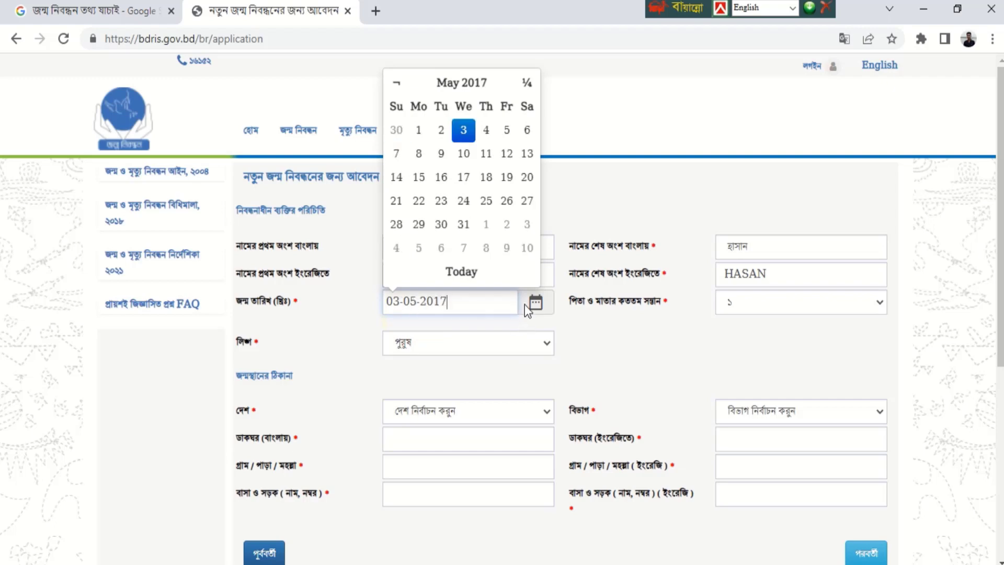
pyautogui.click(585, 303)
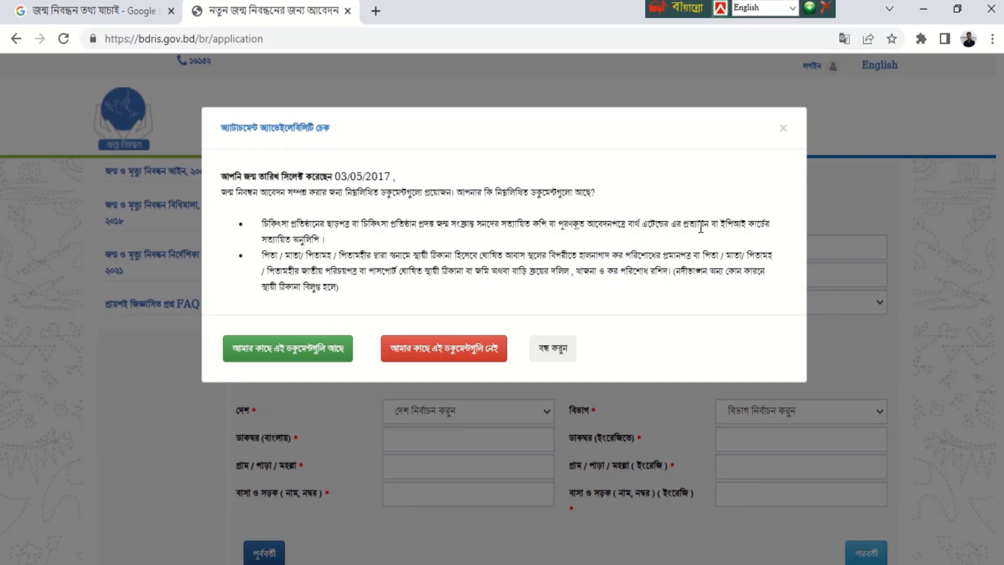
pyautogui.moveTo(718, 223); pyautogui.dragTo(446, 242)
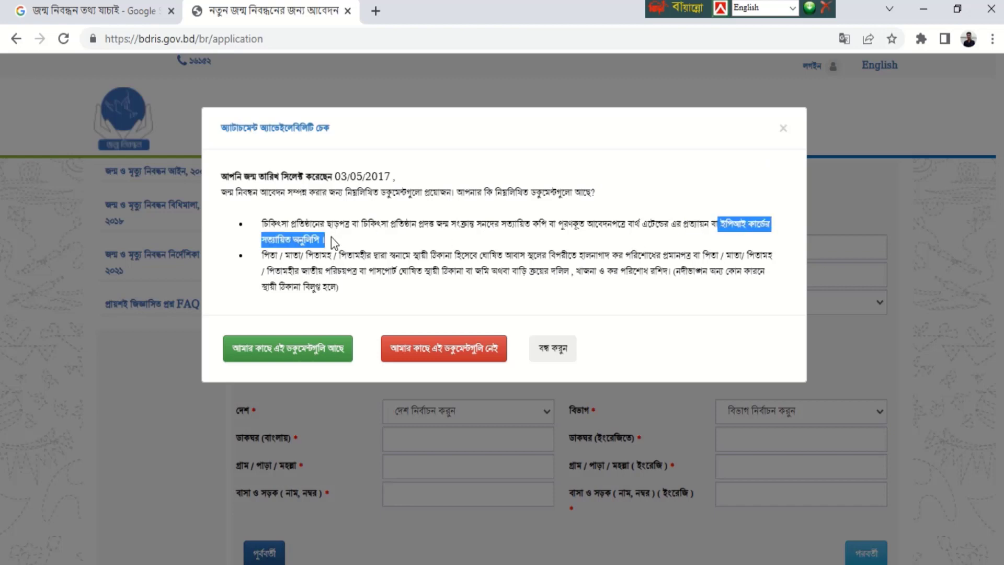
pyautogui.click(781, 129)
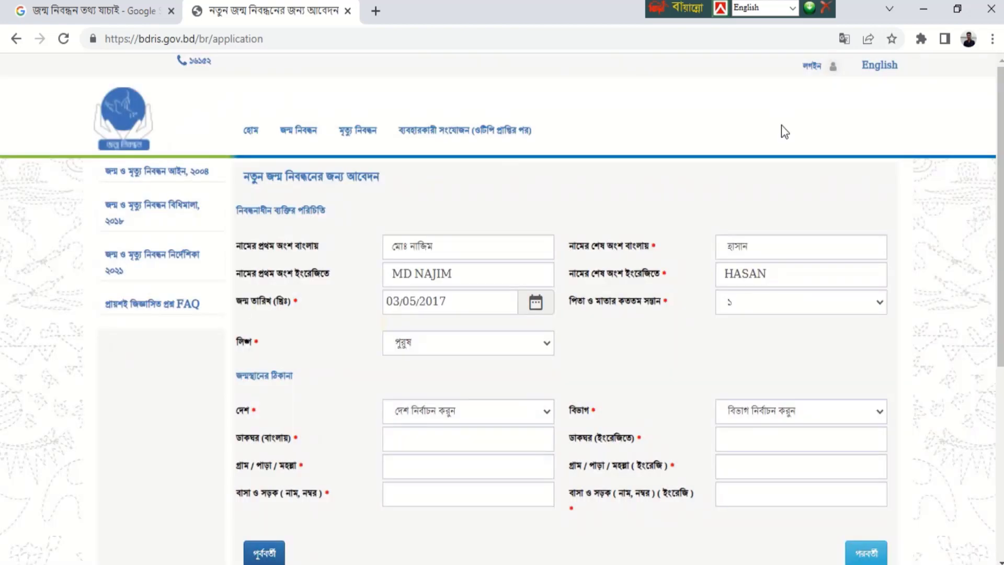
pyautogui.click(464, 304)
pyautogui.click(546, 318)
pyautogui.click(486, 304)
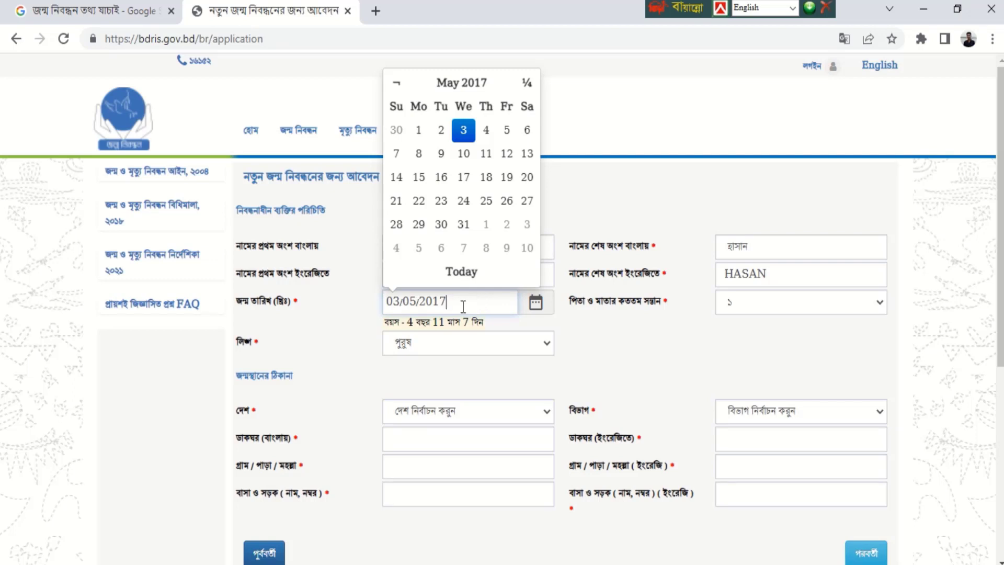
# - Briefly change the birth year to 2016, then restore 2017, dismissing each attachment notice
pyautogui.click(547, 342)
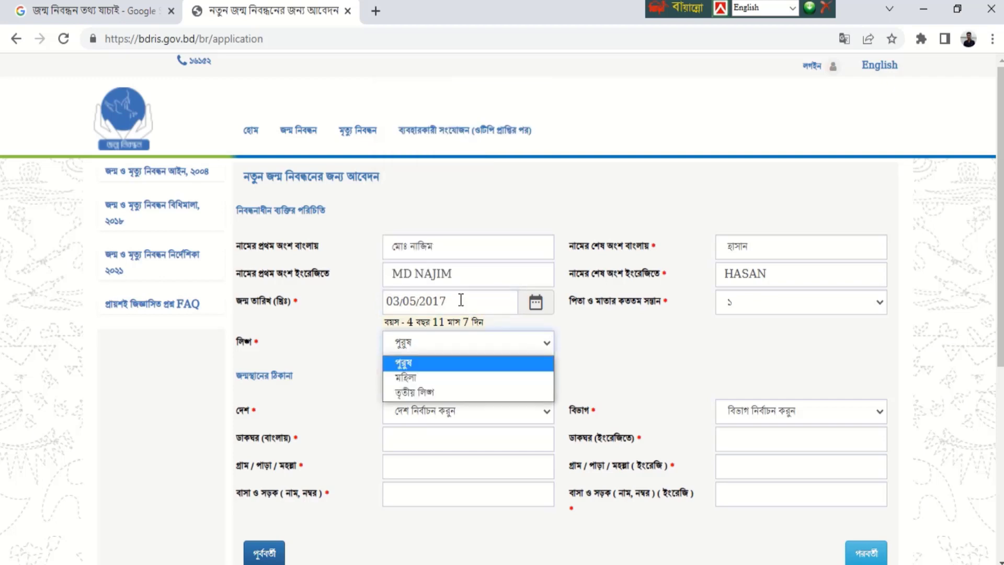
pyautogui.moveTo(462, 300); pyautogui.dragTo(441, 300)
pyautogui.write('6')
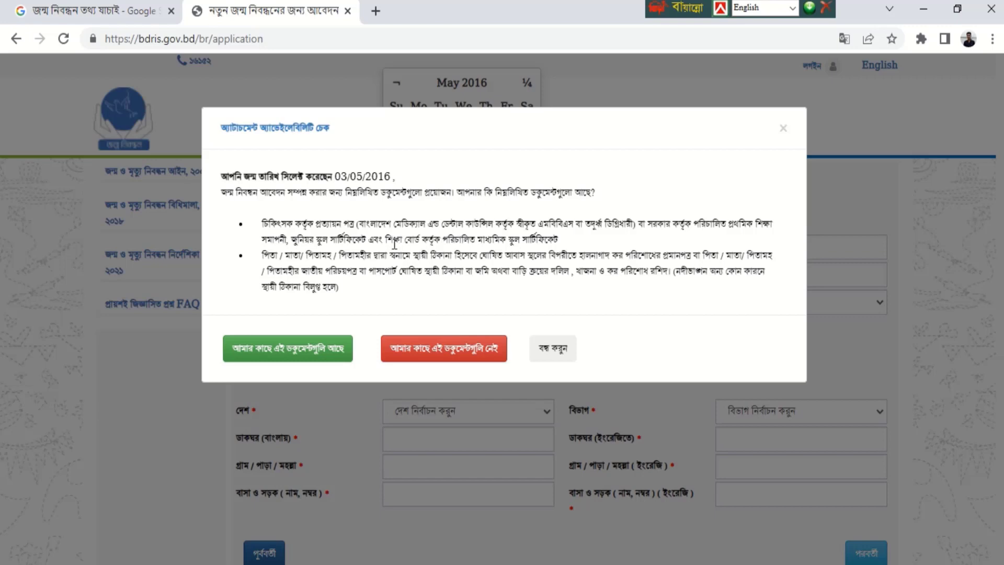
pyautogui.moveTo(395, 240); pyautogui.dragTo(566, 244)
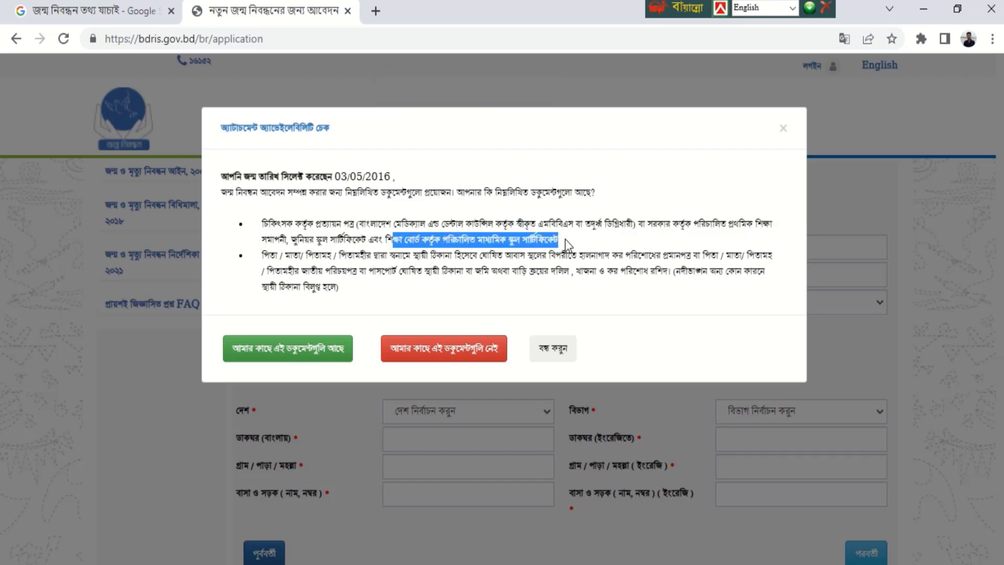
pyautogui.click(783, 128)
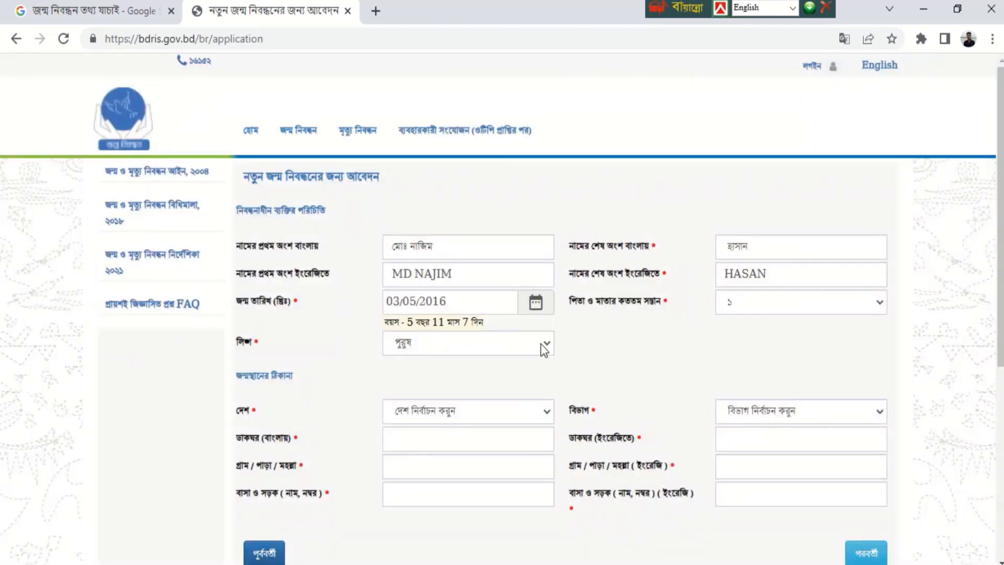
pyautogui.click(471, 302)
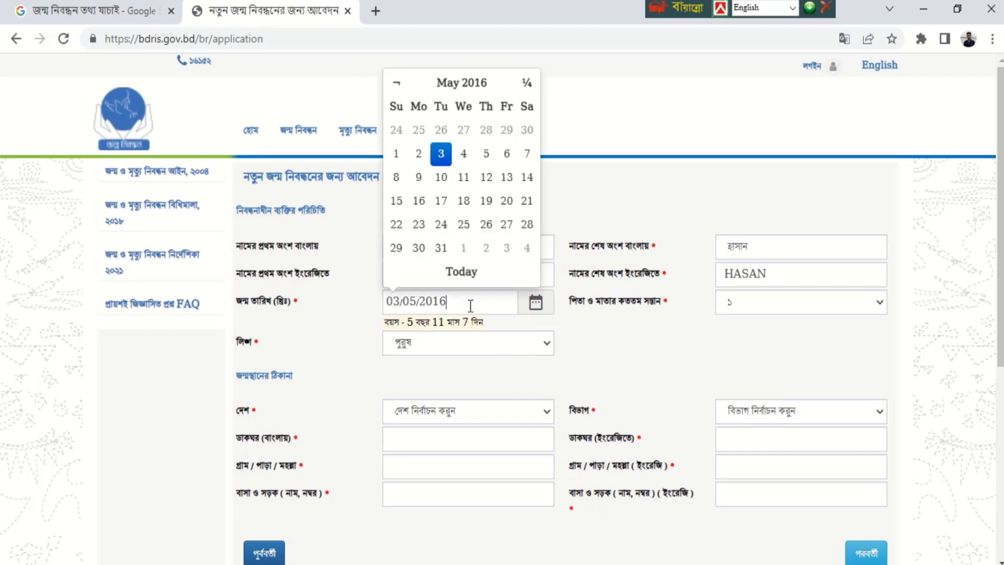
pyautogui.moveTo(451, 303); pyautogui.dragTo(443, 308)
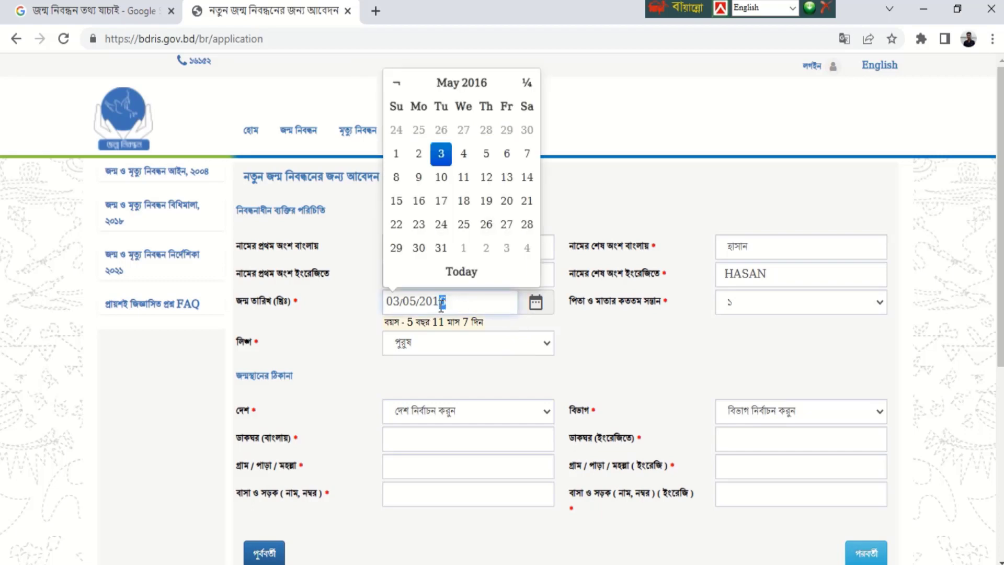
pyautogui.write('7')
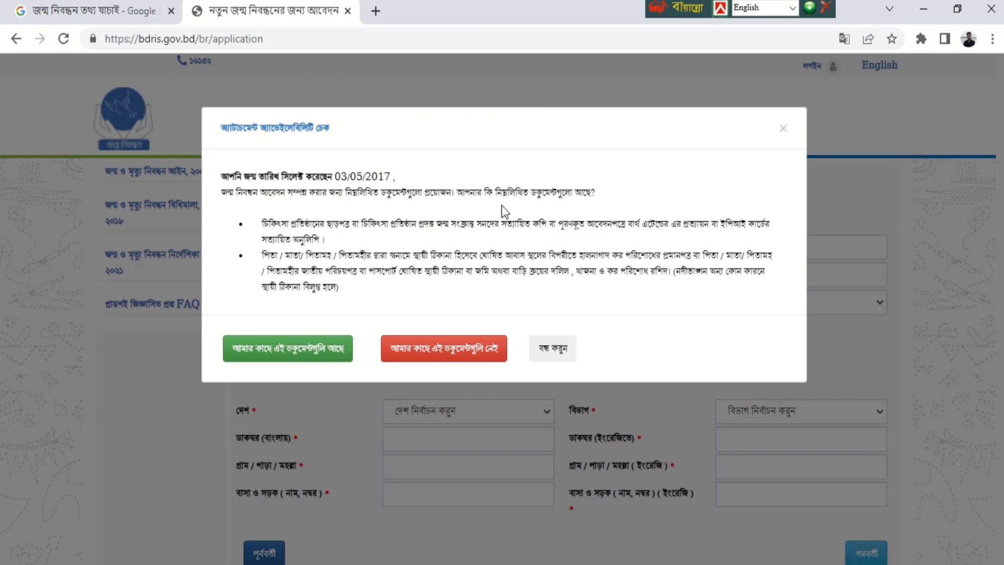
pyautogui.click(783, 129)
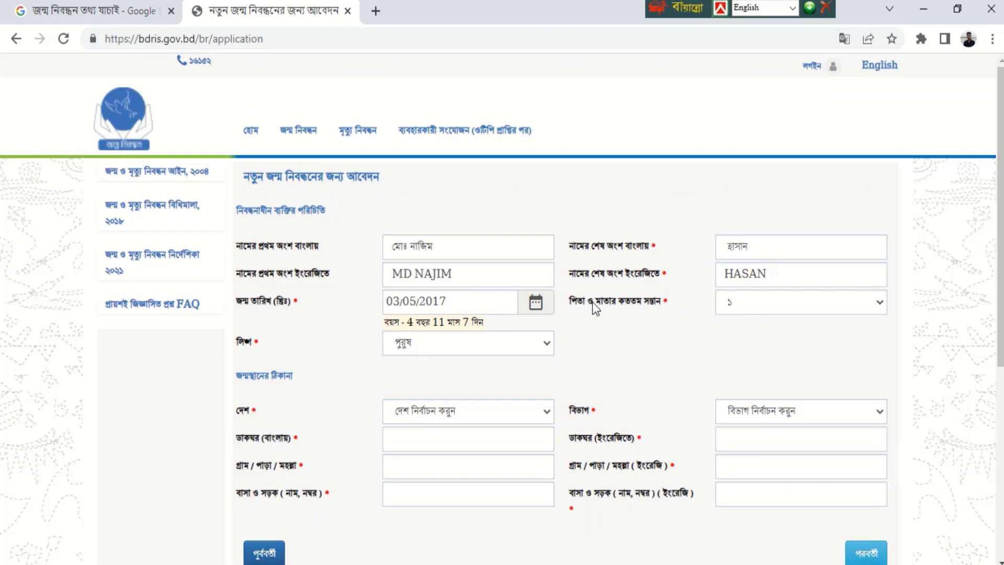
pyautogui.click(747, 302)
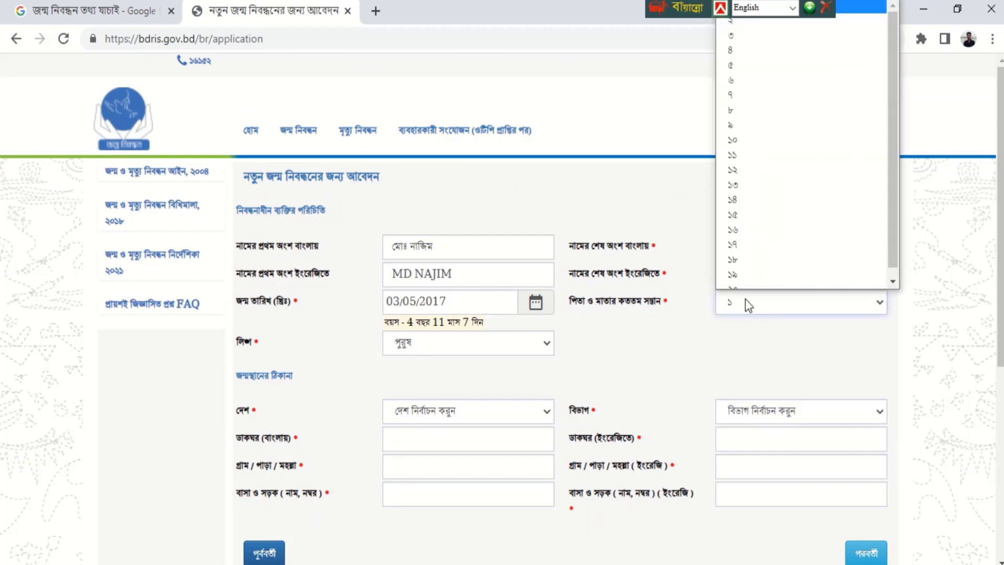
# - Set the child's birth order to ৩ and keep the gender as পুরুষ
pyautogui.click(744, 42)
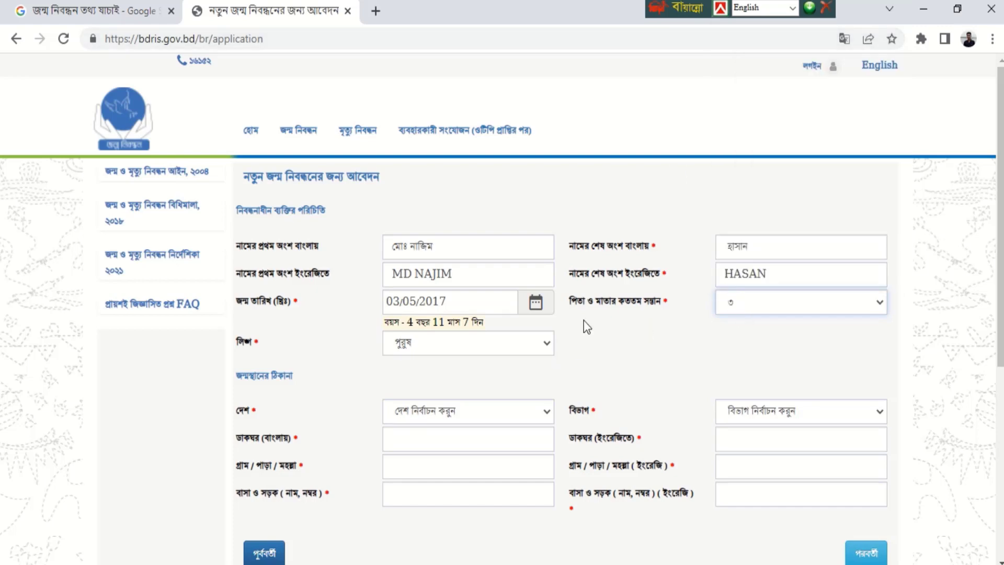
pyautogui.moveTo(399, 322); pyautogui.dragTo(436, 322)
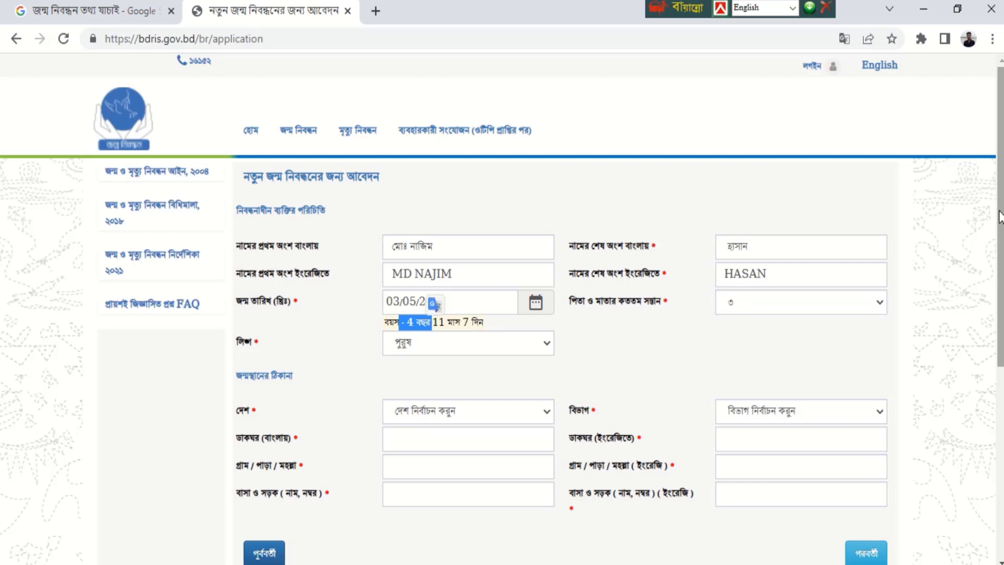
pyautogui.moveTo(1000, 217); pyautogui.dragTo(1001, 290)
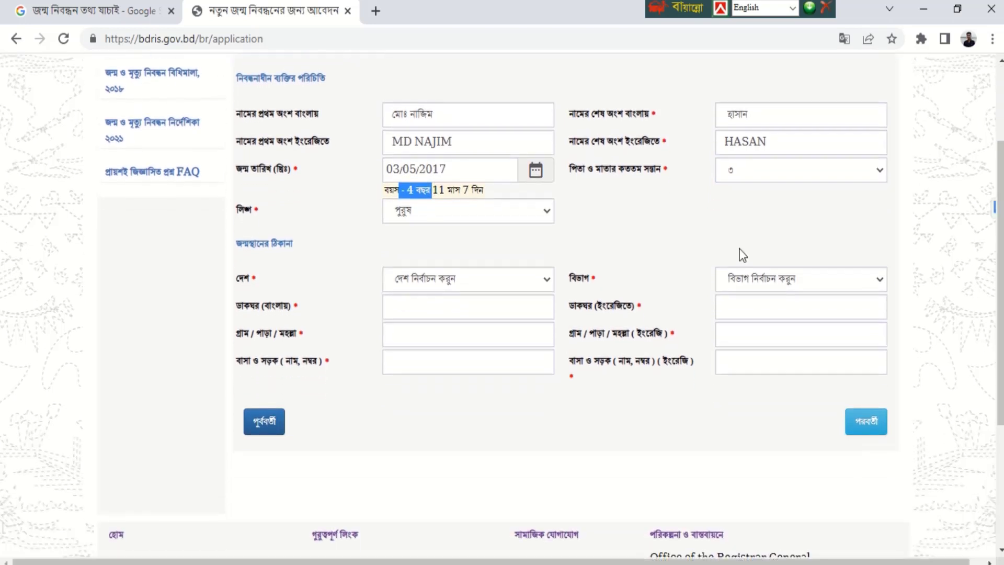
pyautogui.click(526, 213)
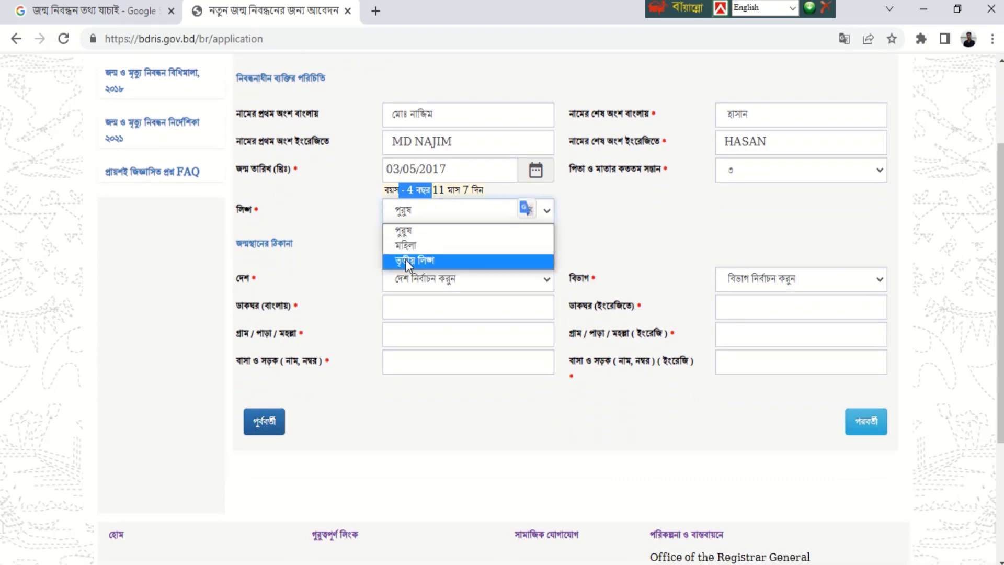
pyautogui.click(417, 236)
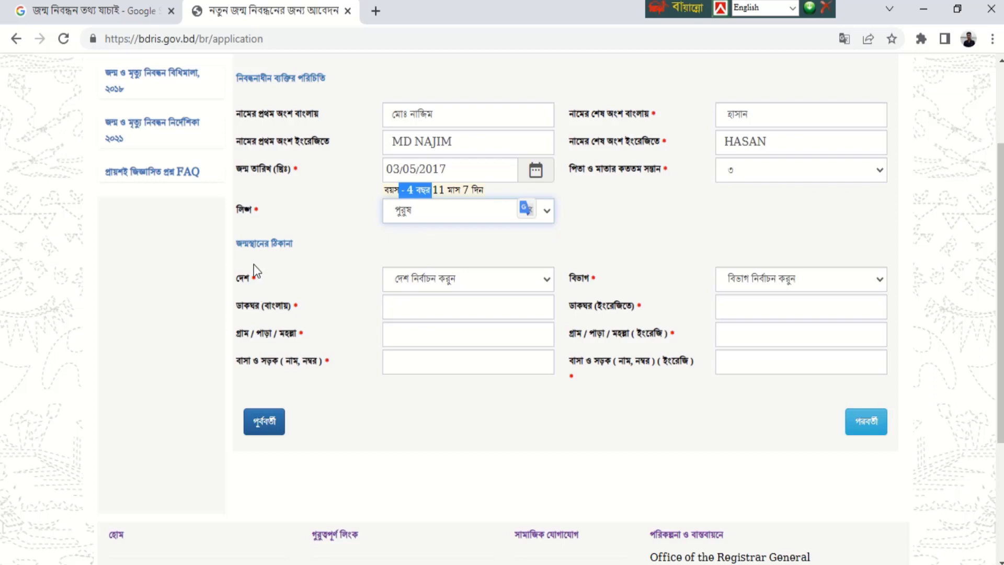
pyautogui.moveTo(235, 248); pyautogui.dragTo(312, 242)
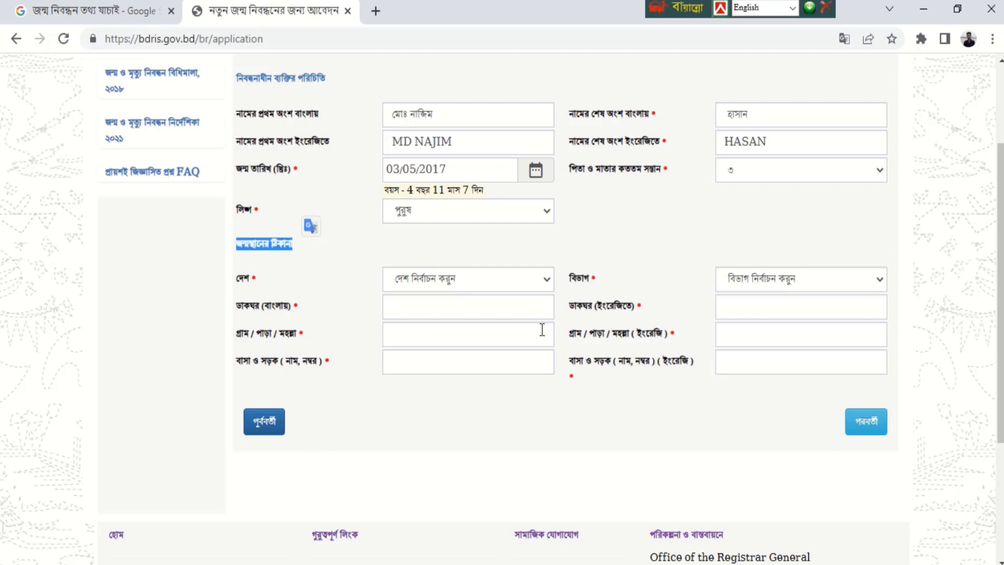
# - Pick the first suggested post office in both the Bangla and English fields
pyautogui.click(272, 315)
pyautogui.click(403, 313)
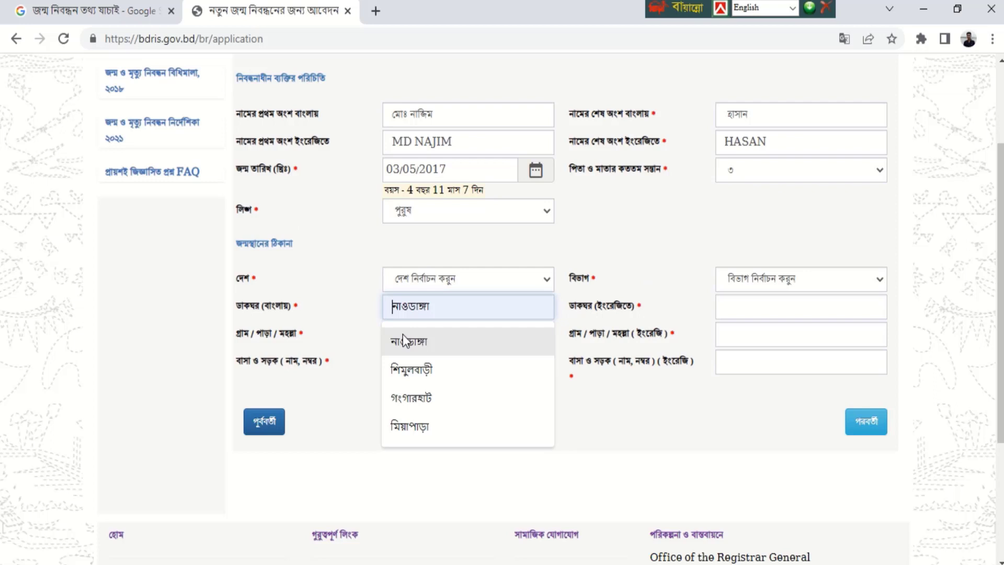
pyautogui.click(402, 337)
pyautogui.click(735, 304)
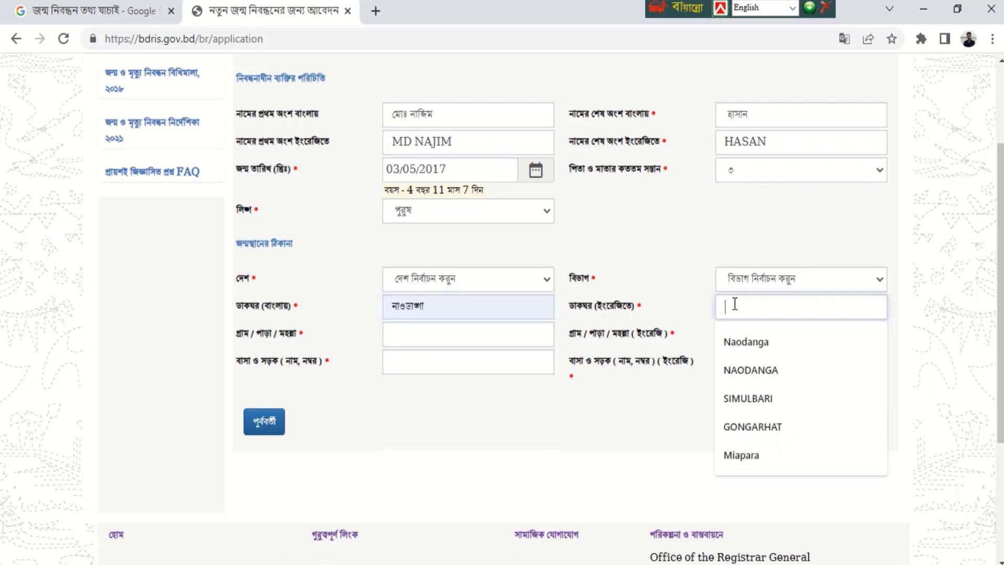
pyautogui.click(735, 338)
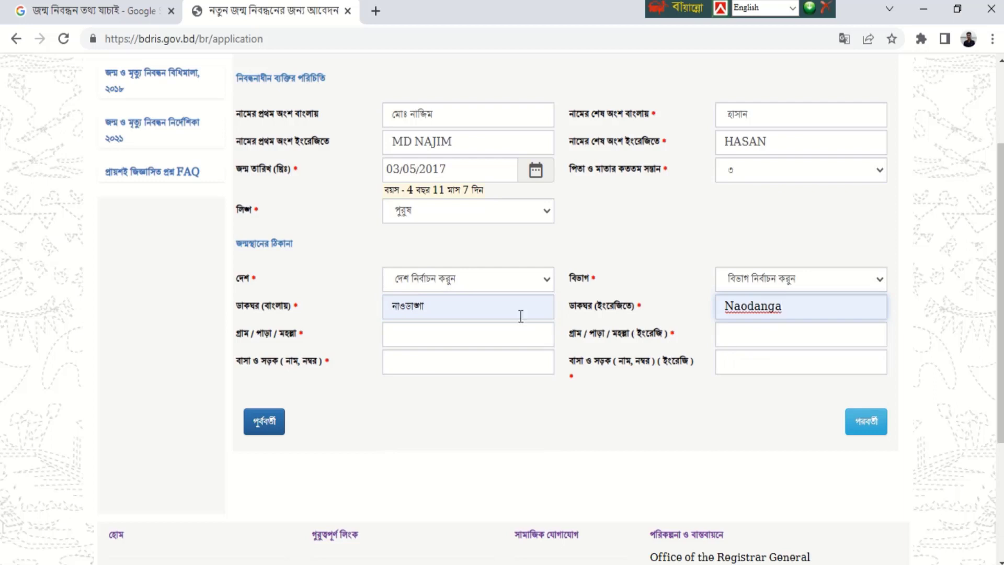
# - Switch to Bangla Unicode and type the village and house/road entries in Bangla
pyautogui.click(402, 340)
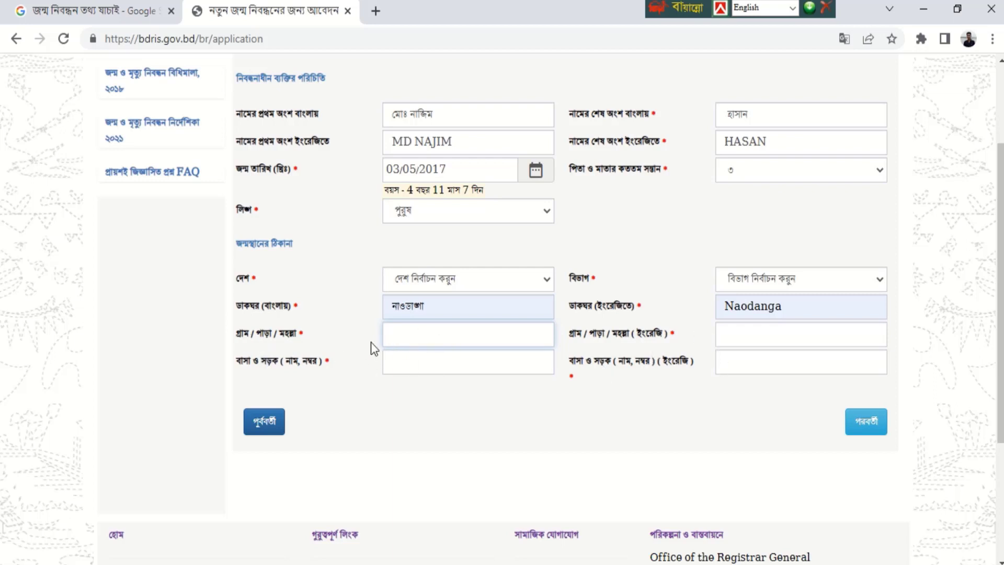
pyautogui.hotkey('ctrl', 'alt', 'v')
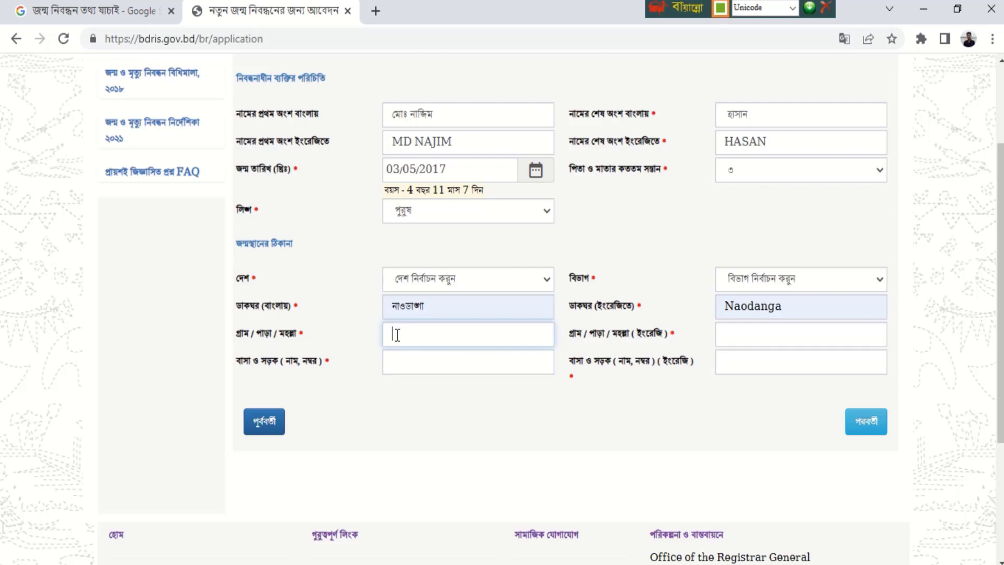
pyautogui.write('প')
pyautogui.write('জেরকু')
pyautogui.write('টি')
pyautogui.click(419, 366)
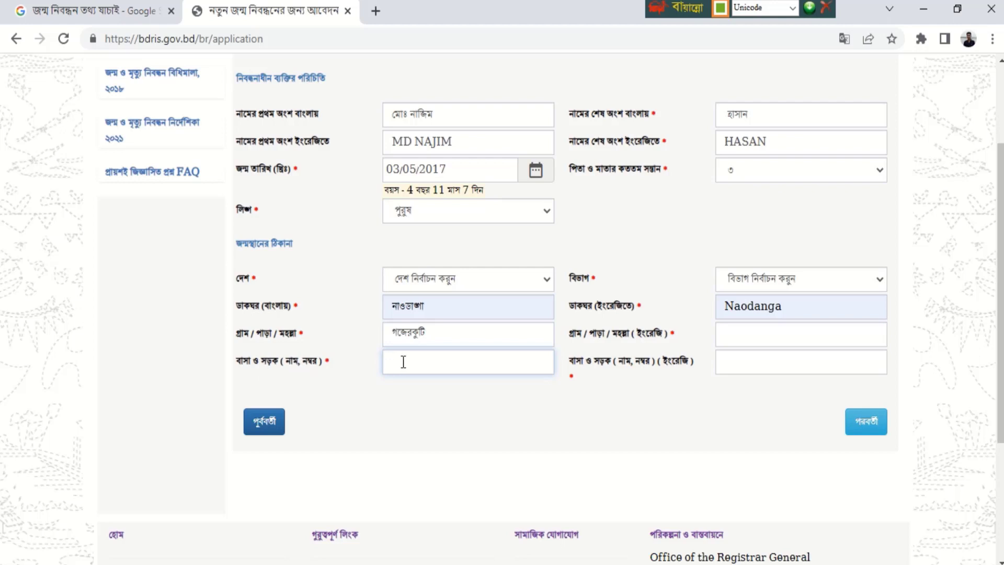
pyautogui.write('ব')
pyautogui.press('BackSpace')
pyautogui.write('০')
# - Switch back to English and type the village name in the English field
pyautogui.click(757, 340)
pyautogui.hotkey('ctrl', 'alt', 'b')
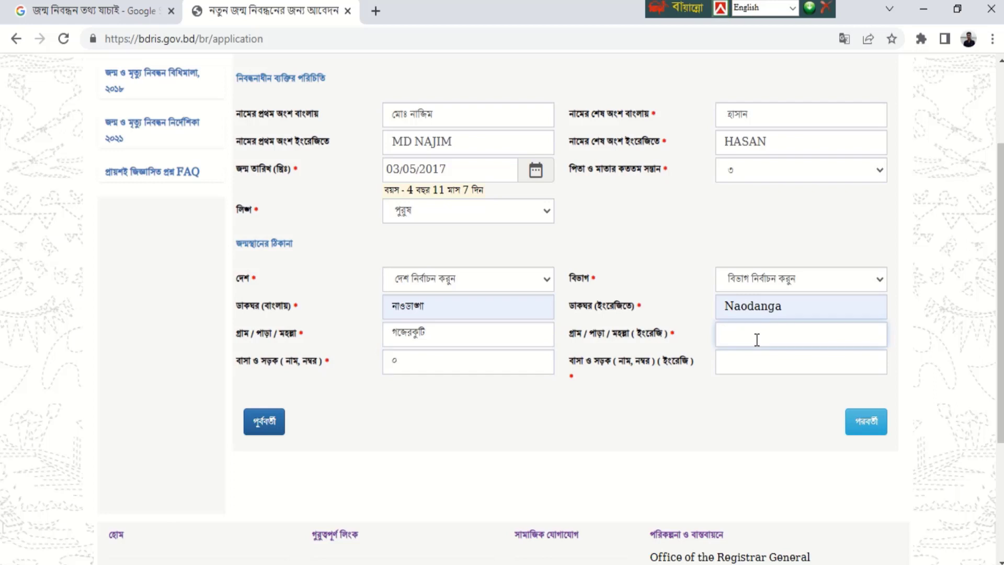
pyautogui.write('GO')
pyautogui.press('BackSpace')
pyautogui.write('ozi')
pyautogui.press('BackSpace')
pyautogui.write('erkuti')
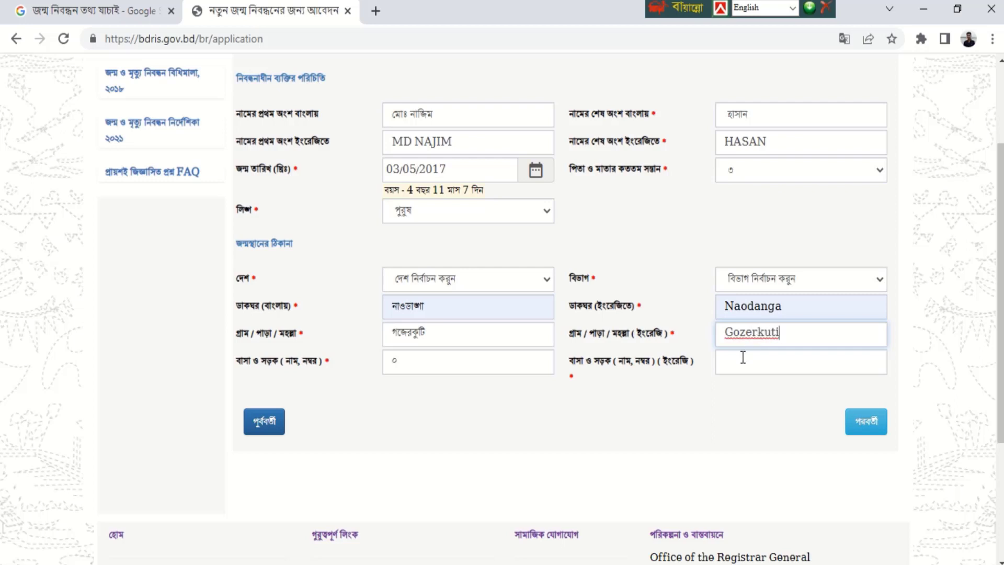
pyautogui.click(740, 361)
# - Finish the English house/road entry and choose বাংলাদেশ, রংপুর বিভাগ and কুড়িগ্রাম
pyautogui.write('0')
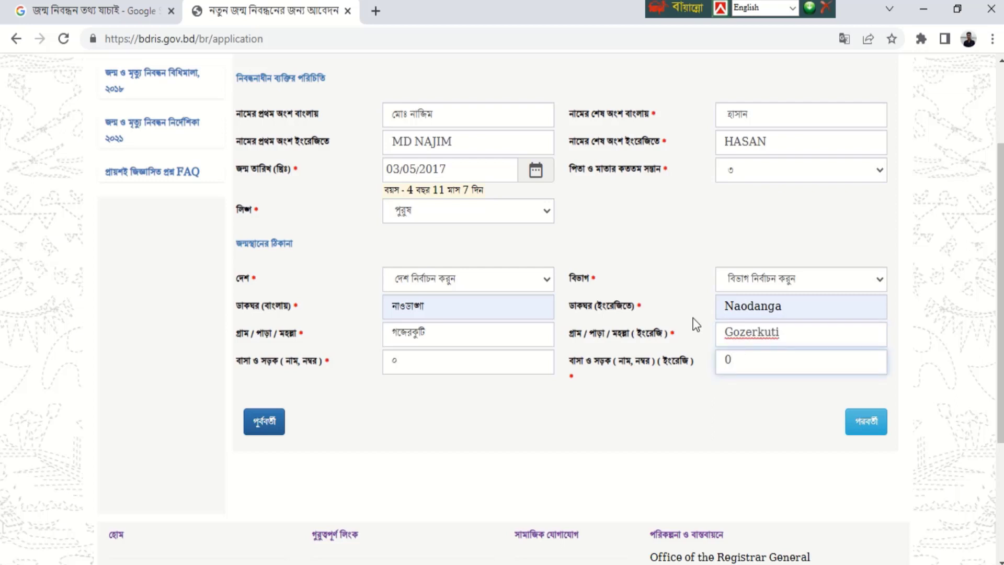
pyautogui.click(246, 280)
pyautogui.click(409, 280)
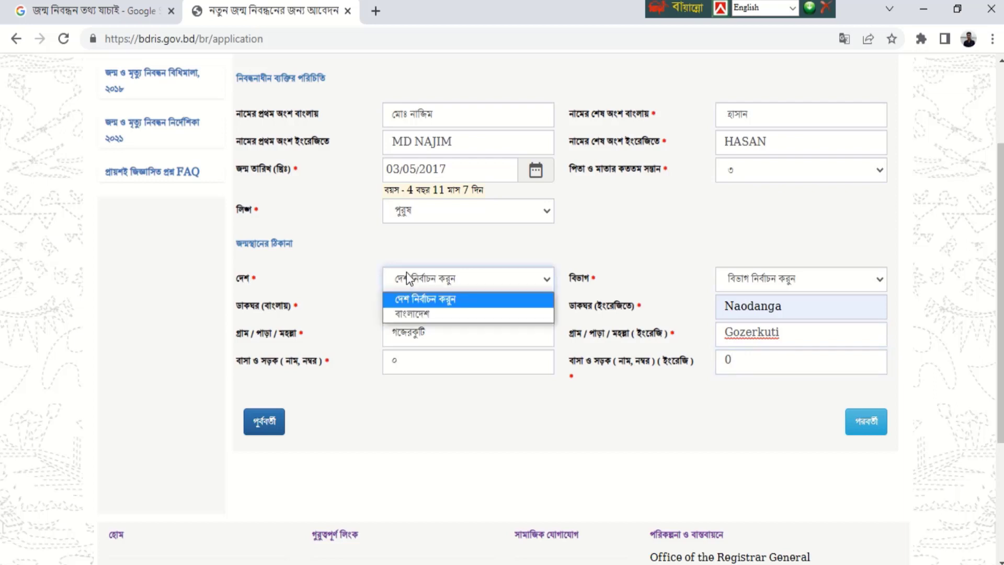
pyautogui.click(408, 313)
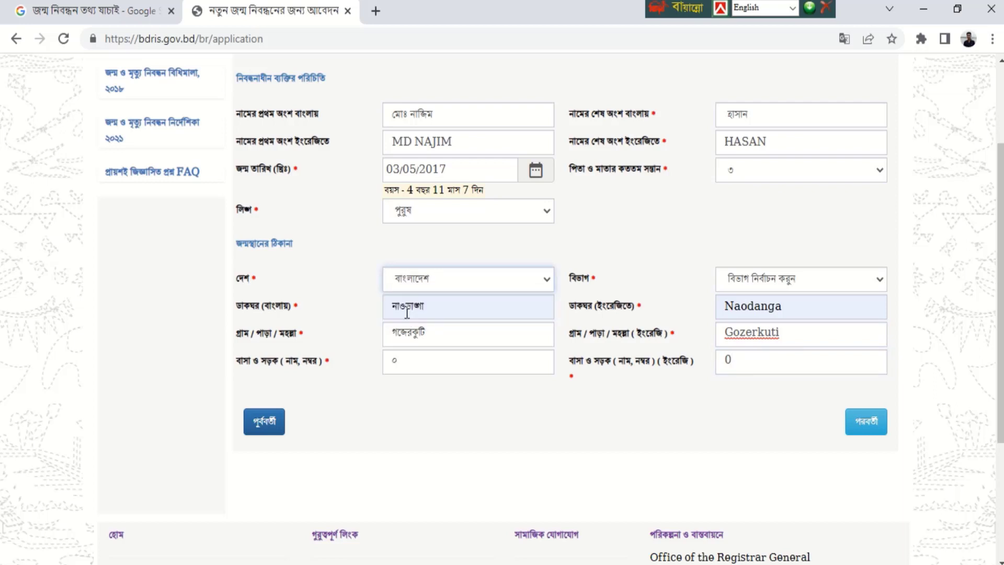
pyautogui.click(744, 284)
pyautogui.click(736, 400)
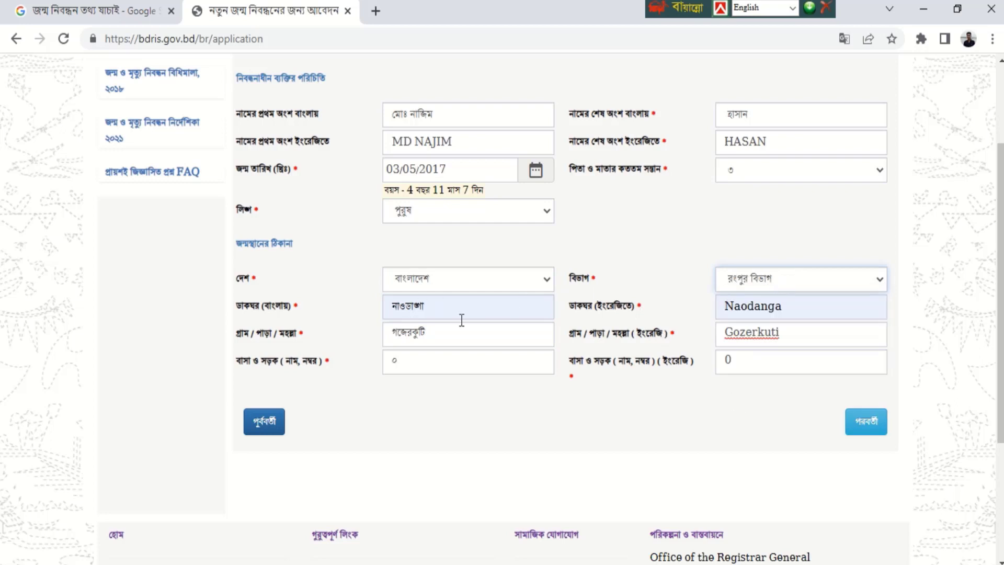
pyautogui.click(481, 310)
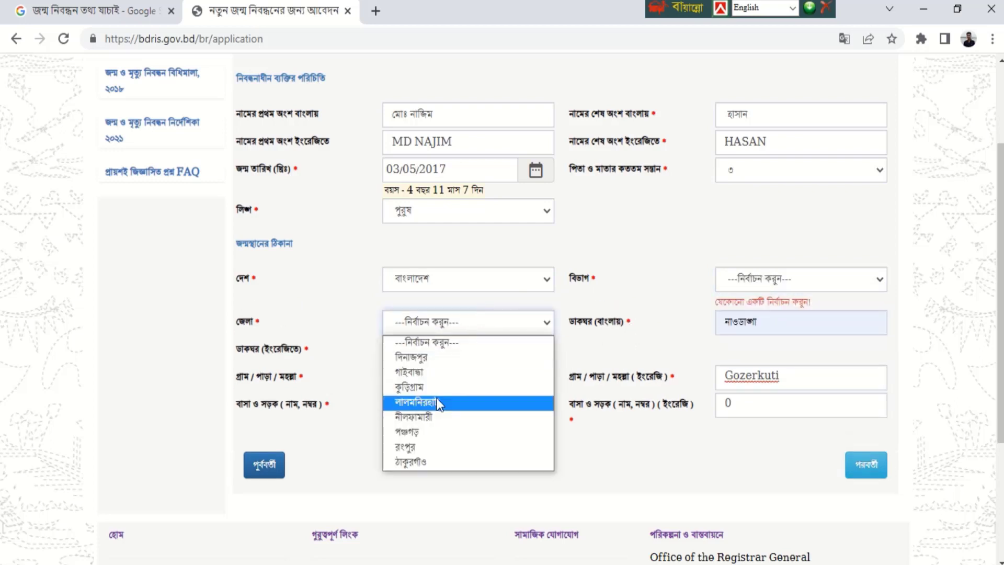
pyautogui.click(416, 390)
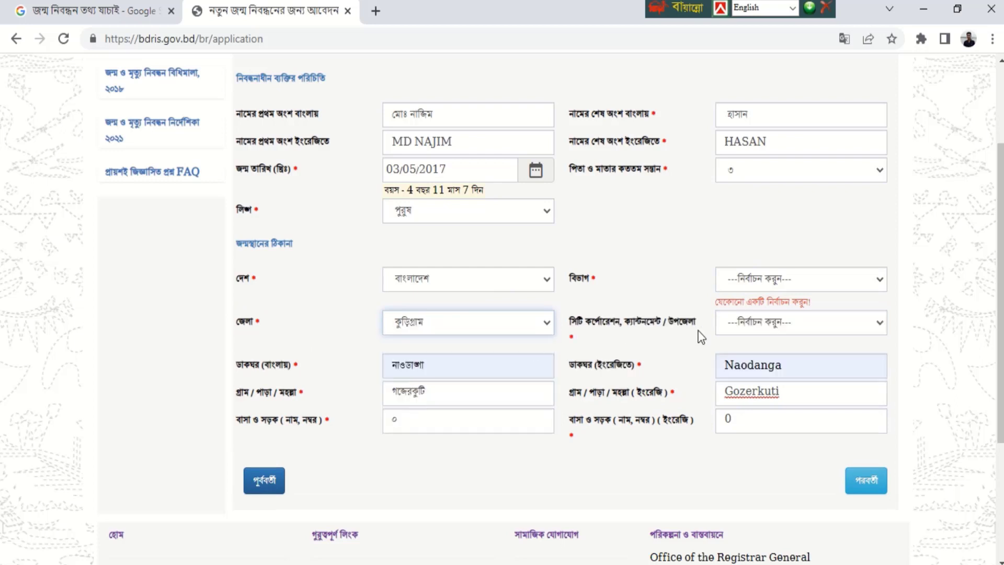
# - Reselect রংপুর বিভাগ and কুড়িগ্রাম, then choose ফুলবাড়ী, নাওডাঙ্গা and ওয়ার্ড - 9
pyautogui.click(762, 285)
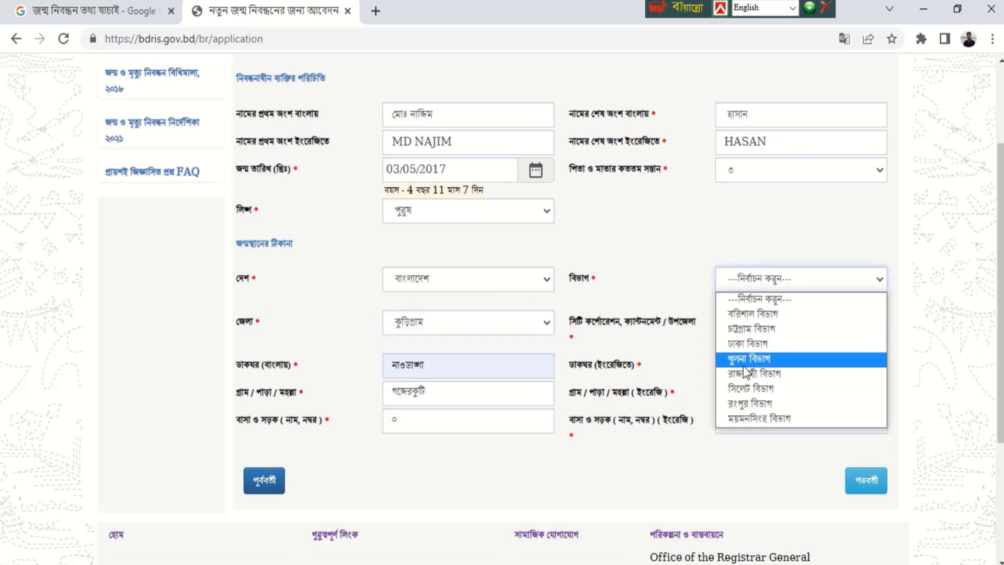
pyautogui.click(759, 407)
pyautogui.click(521, 312)
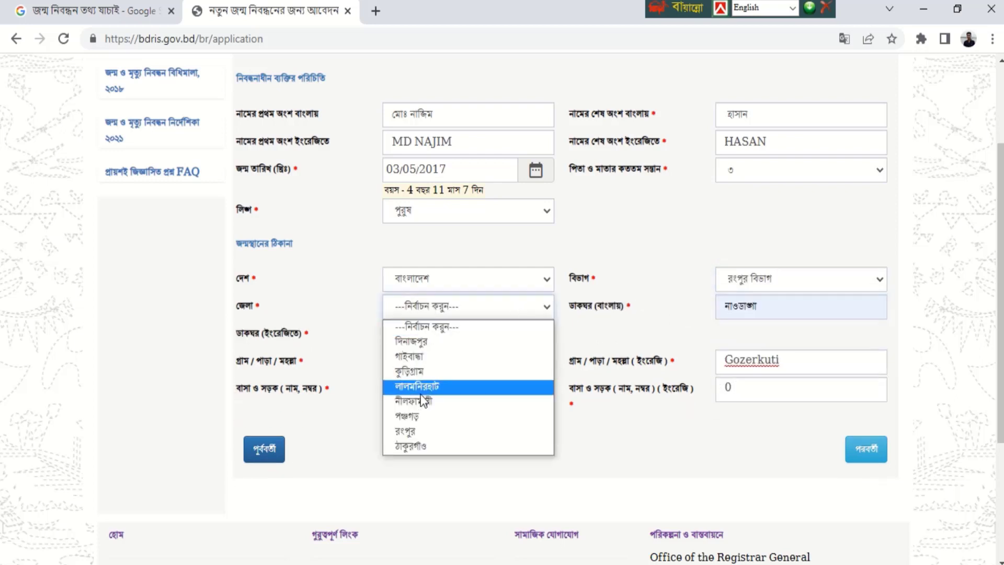
pyautogui.click(412, 374)
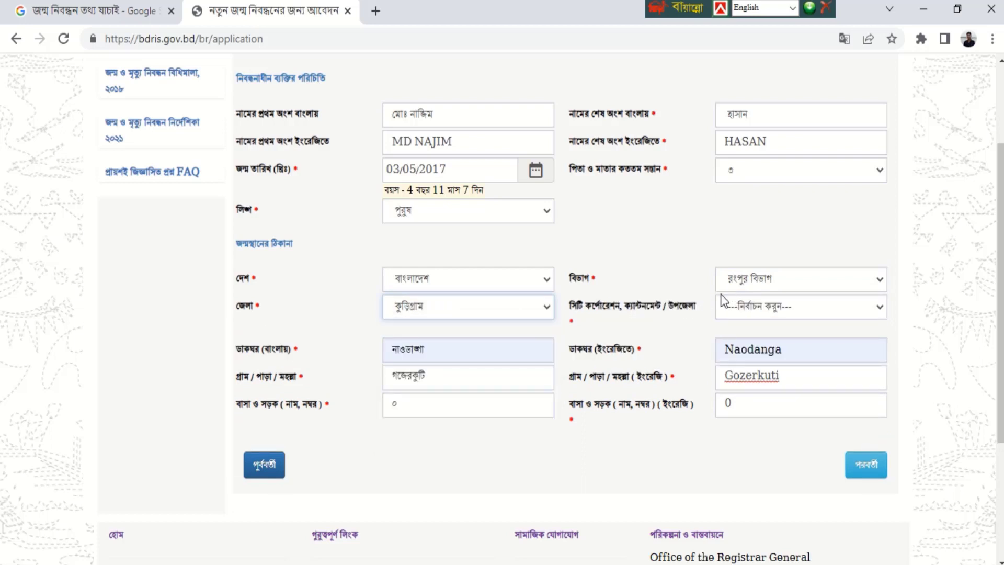
pyautogui.click(785, 307)
pyautogui.click(736, 387)
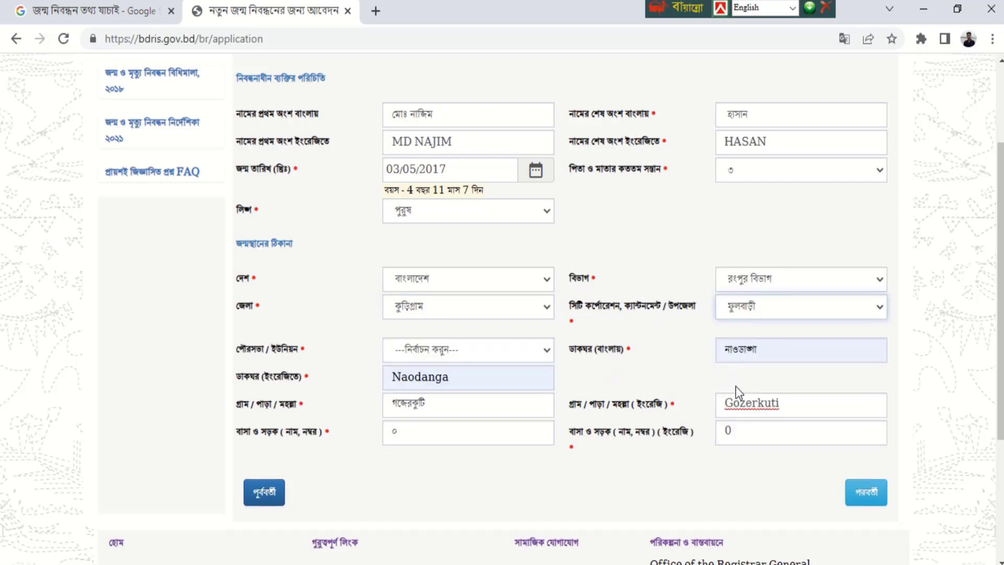
pyautogui.click(453, 351)
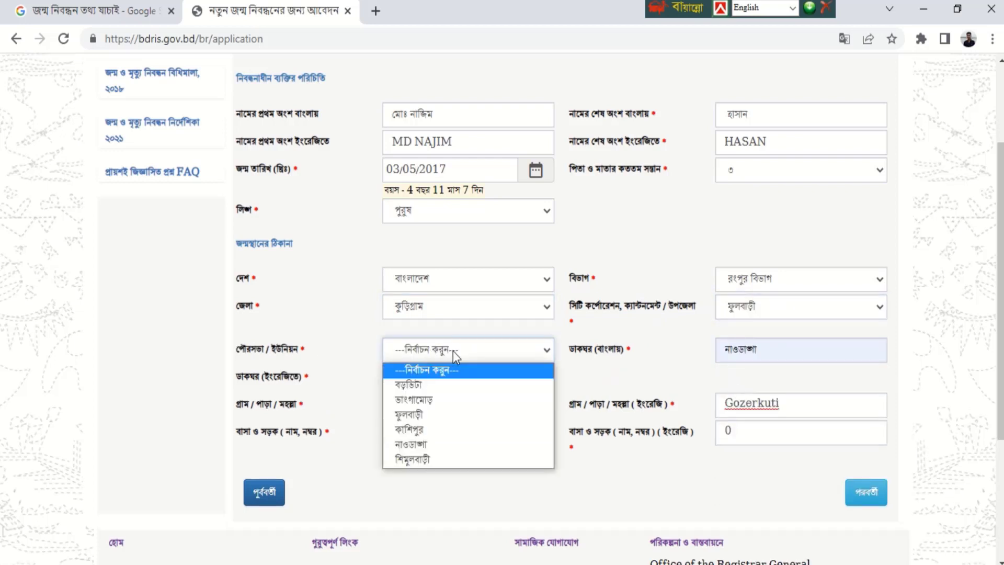
pyautogui.click(430, 444)
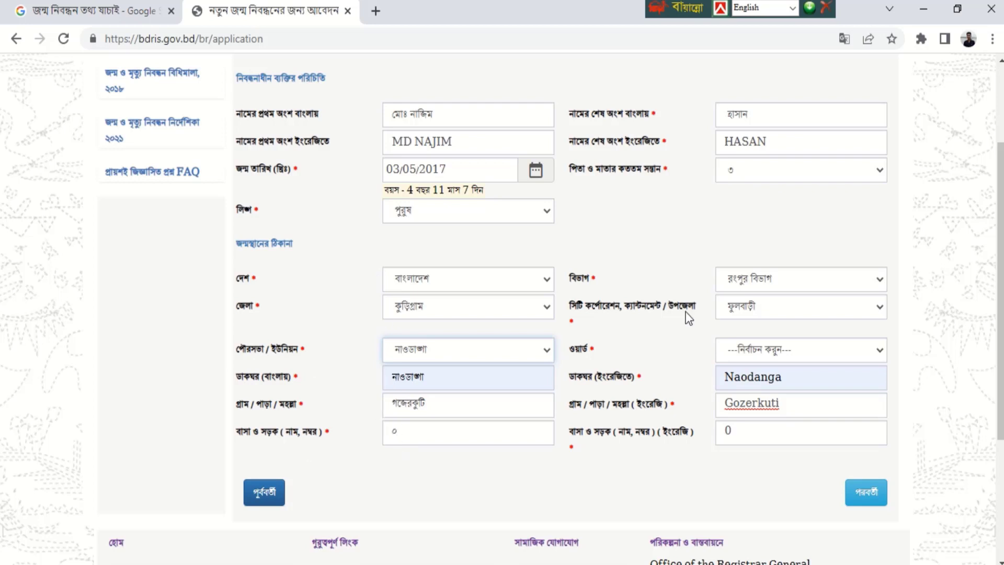
pyautogui.click(756, 350)
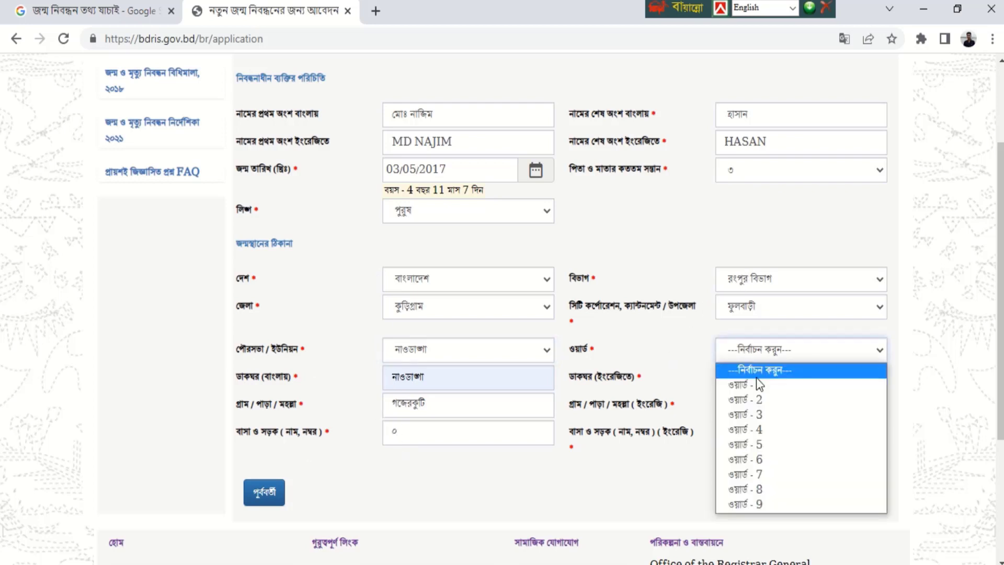
pyautogui.click(756, 504)
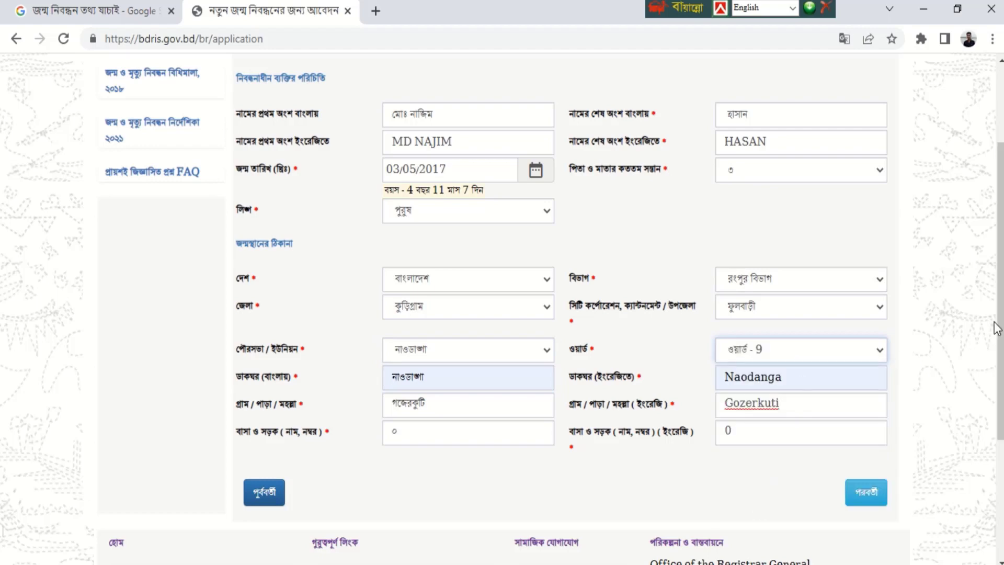
# - Review the filled birthplace address fields and advance with পরবর্তী to the parents' section
pyautogui.scroll(-2, 997, 329)
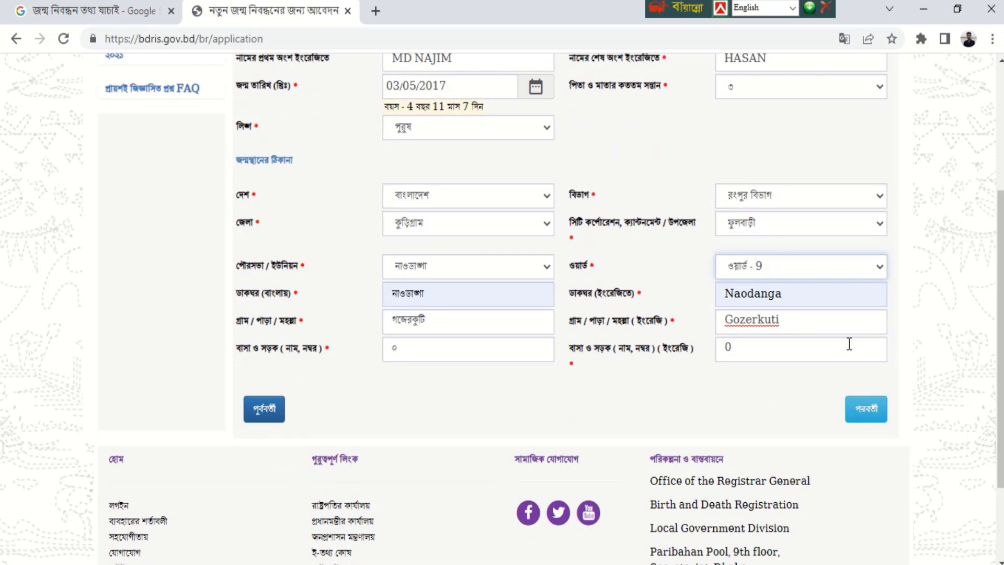
pyautogui.scroll(4, 999, 280)
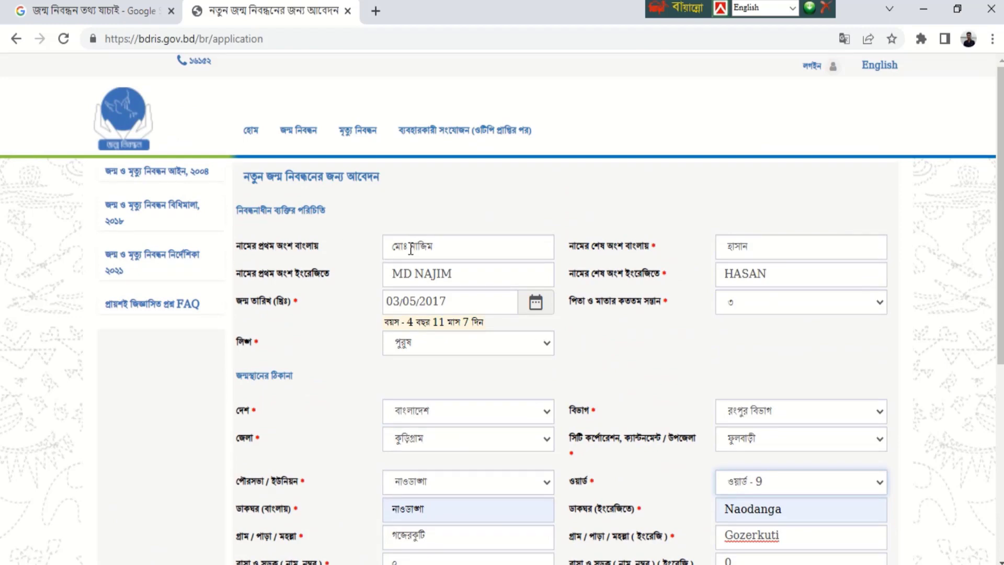
pyautogui.scroll(-4, 767, 339)
pyautogui.click(767, 338)
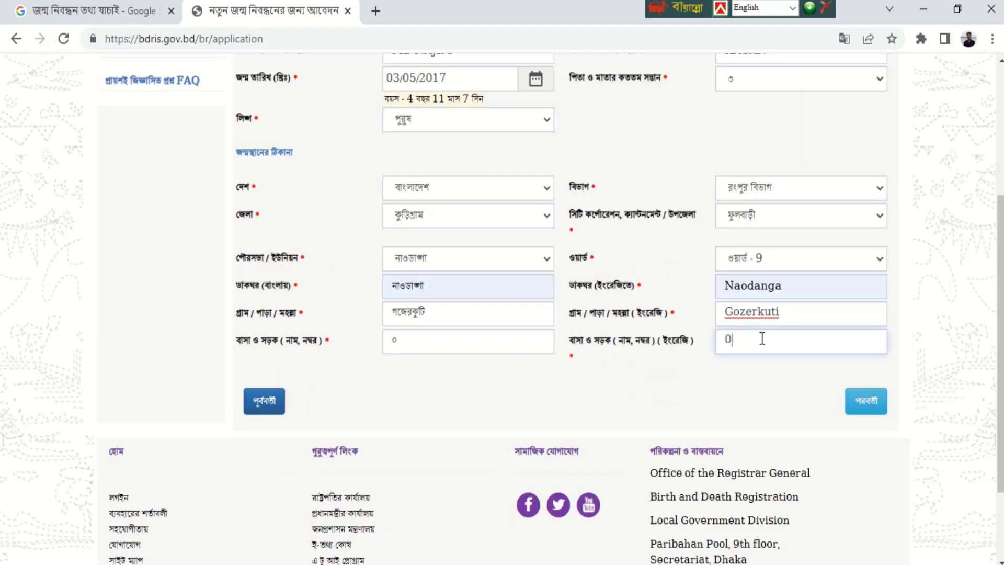
pyautogui.scroll(4, 970, 197)
pyautogui.scroll(-5, 987, 303)
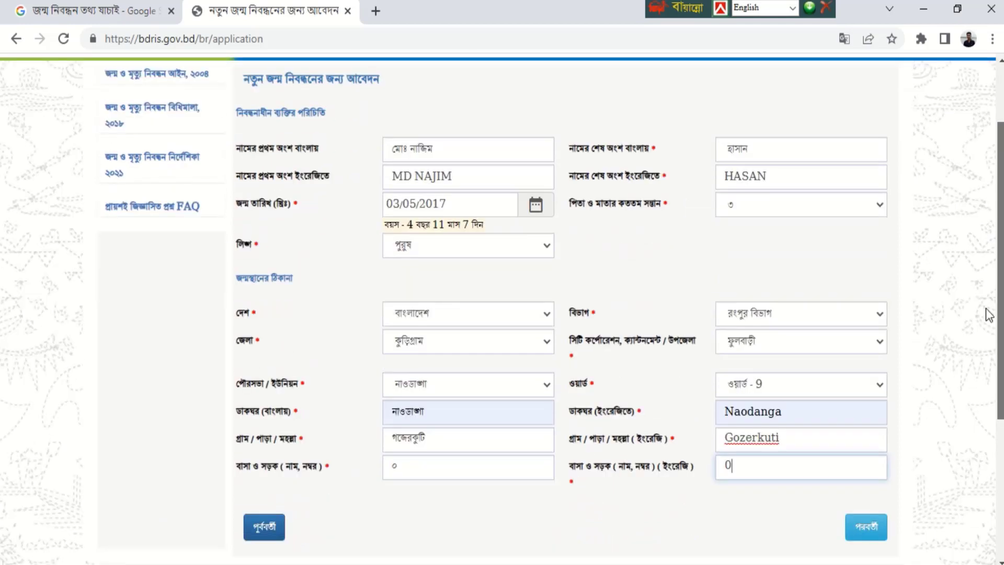
pyautogui.click(877, 345)
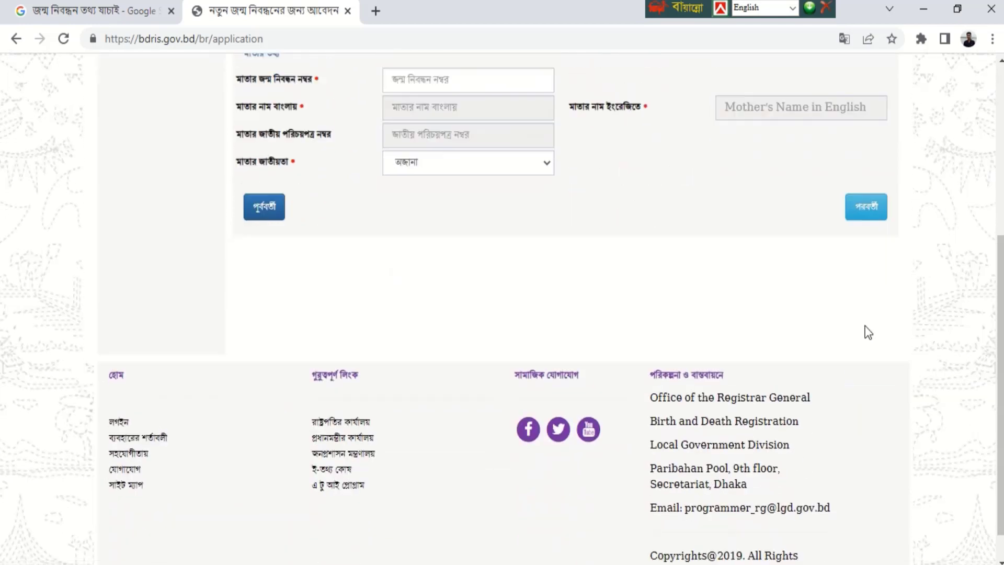
# - Autofill the father's birth registration number to load his name, keeping বাংলাদেশী nationality
pyautogui.scroll(1, 999, 264)
pyautogui.scroll(4, 982, 192)
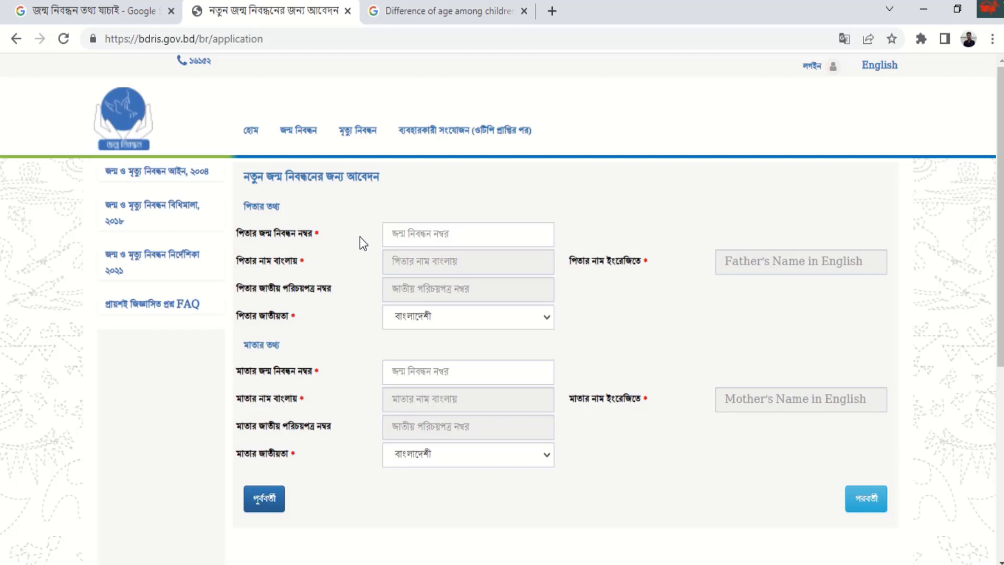
pyautogui.click(407, 233)
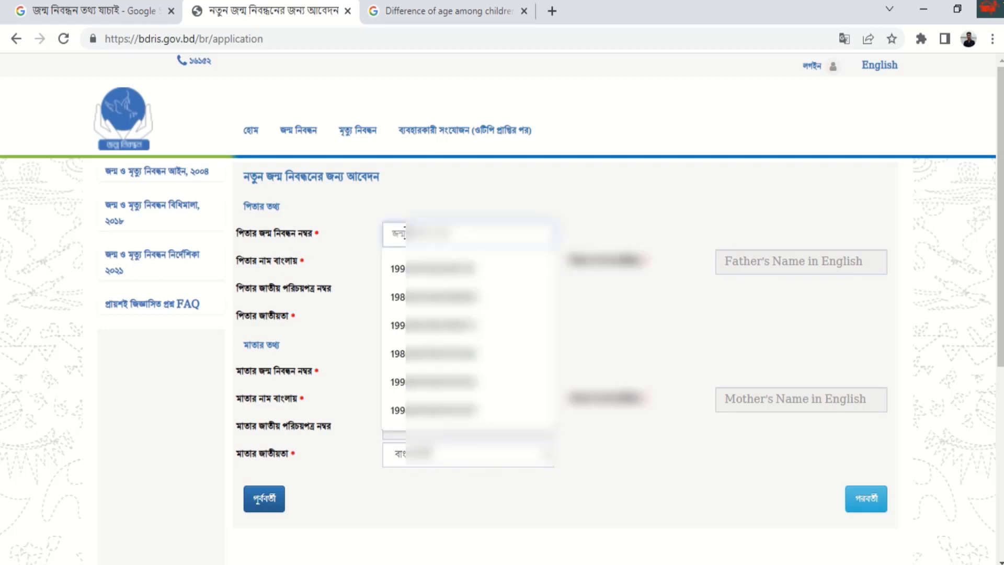
pyautogui.write('19')
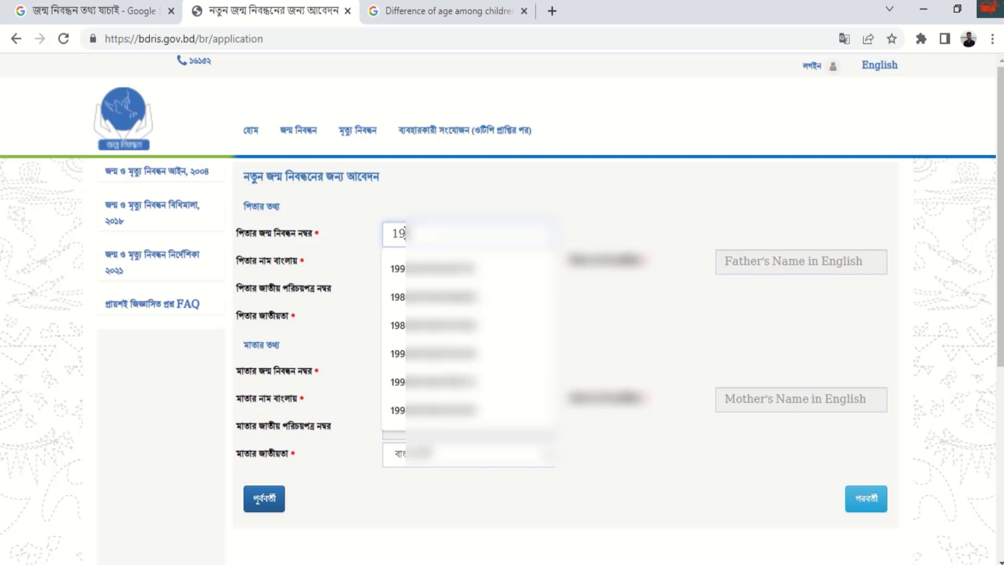
pyautogui.write('9')
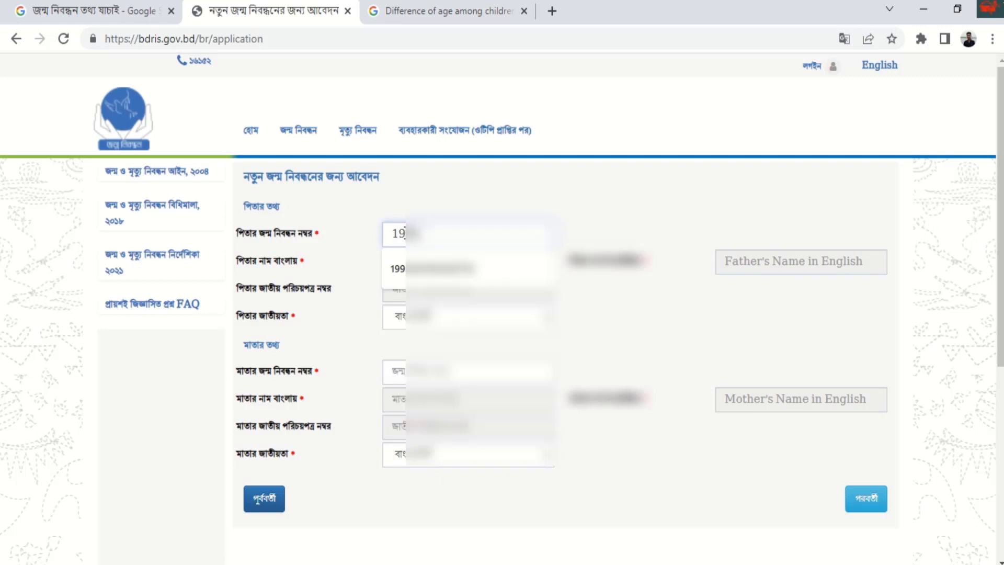
pyautogui.click(413, 268)
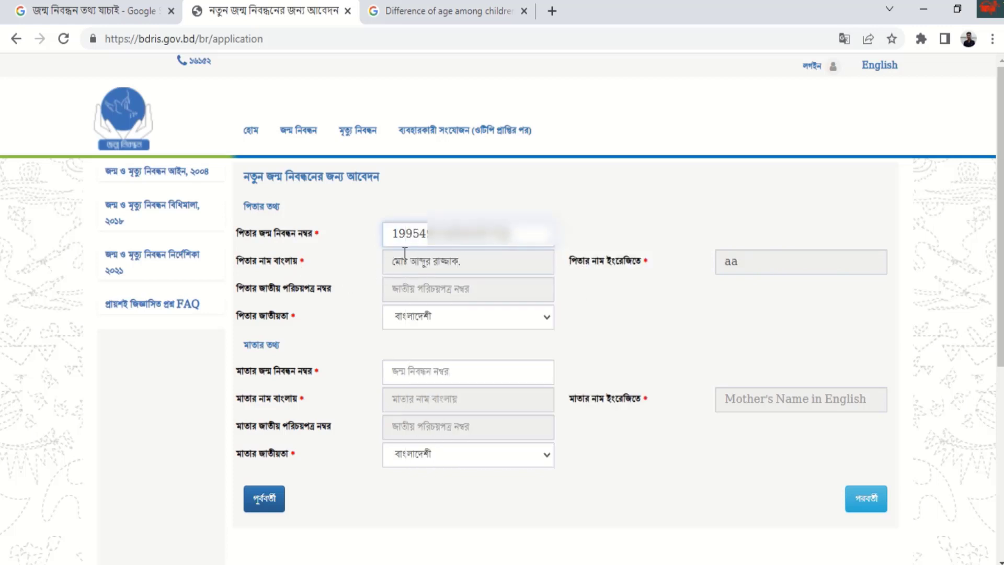
pyautogui.moveTo(387, 261); pyautogui.dragTo(492, 255)
pyautogui.click(588, 293)
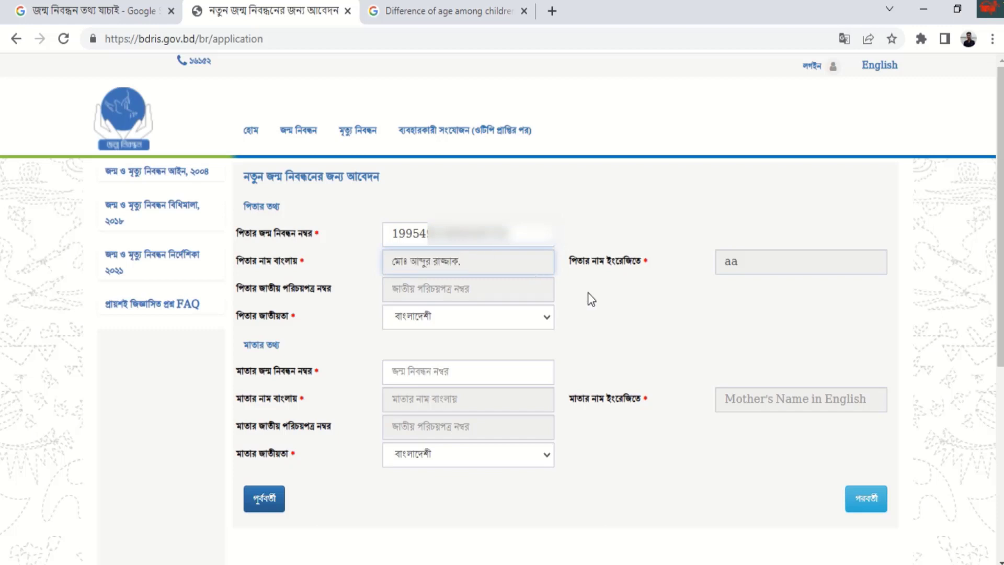
pyautogui.moveTo(589, 260); pyautogui.dragTo(679, 251)
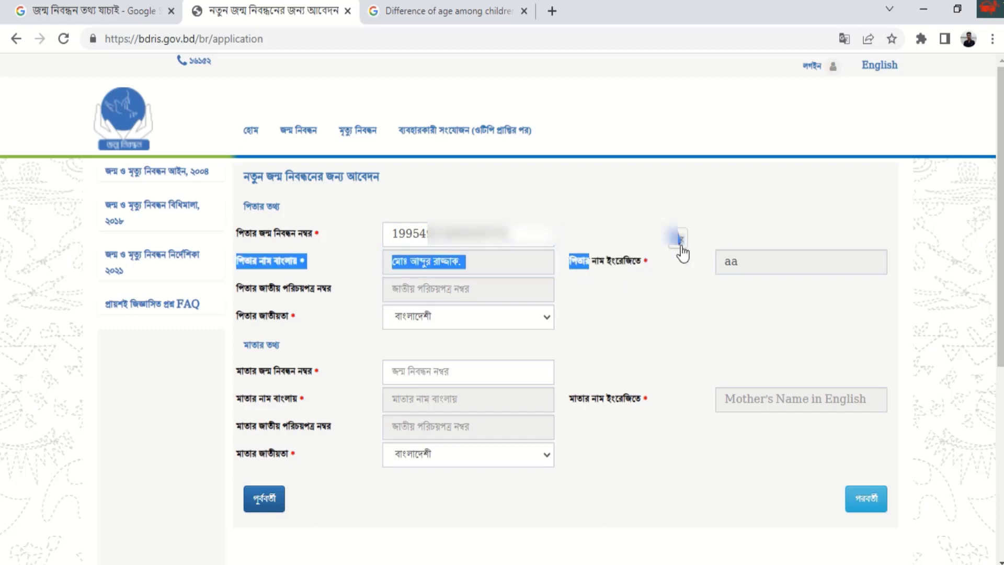
pyautogui.doubleClick(720, 266)
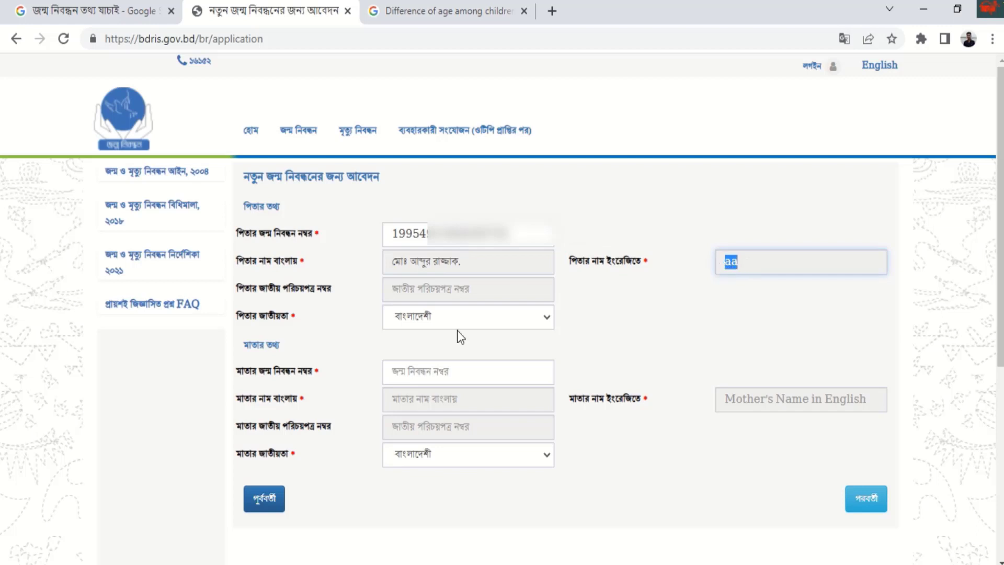
pyautogui.click(450, 315)
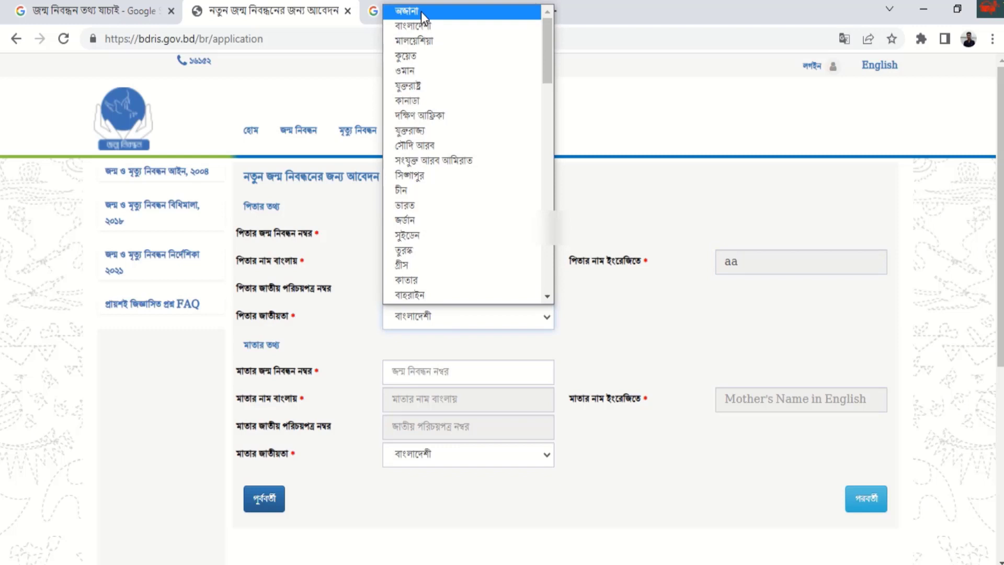
pyautogui.click(417, 26)
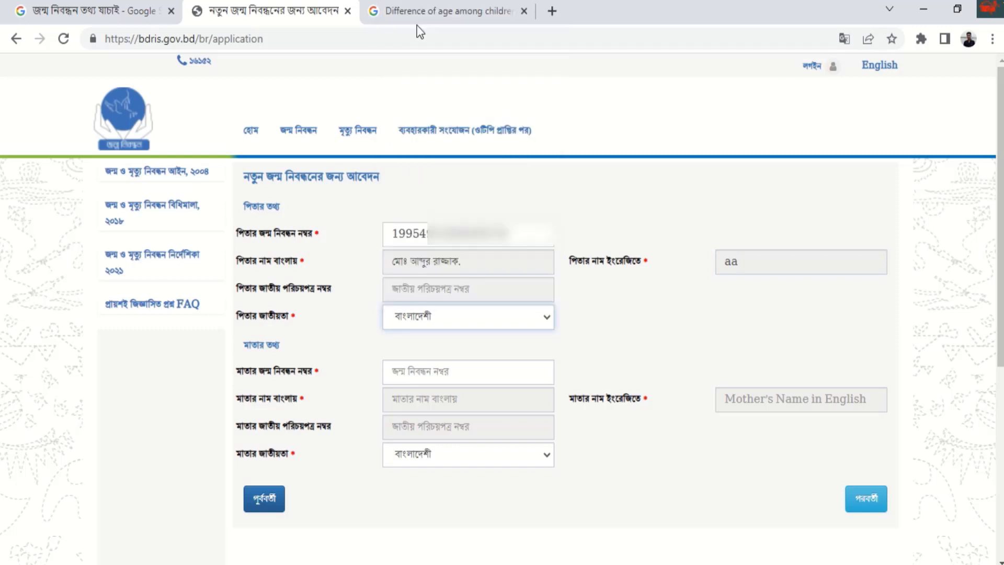
pyautogui.click(321, 348)
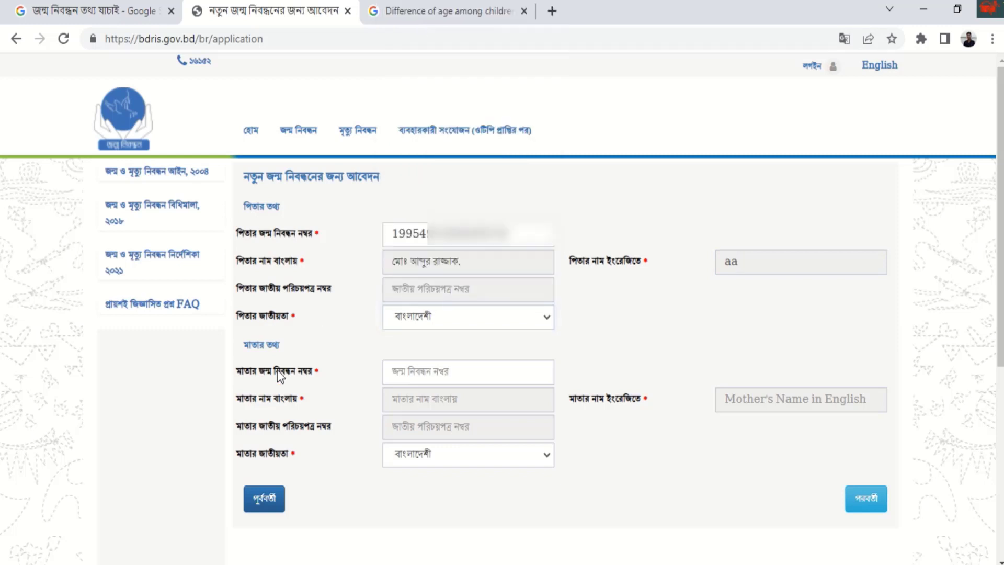
# - Enter the mother's birth registration number and fetch her details
pyautogui.click(395, 372)
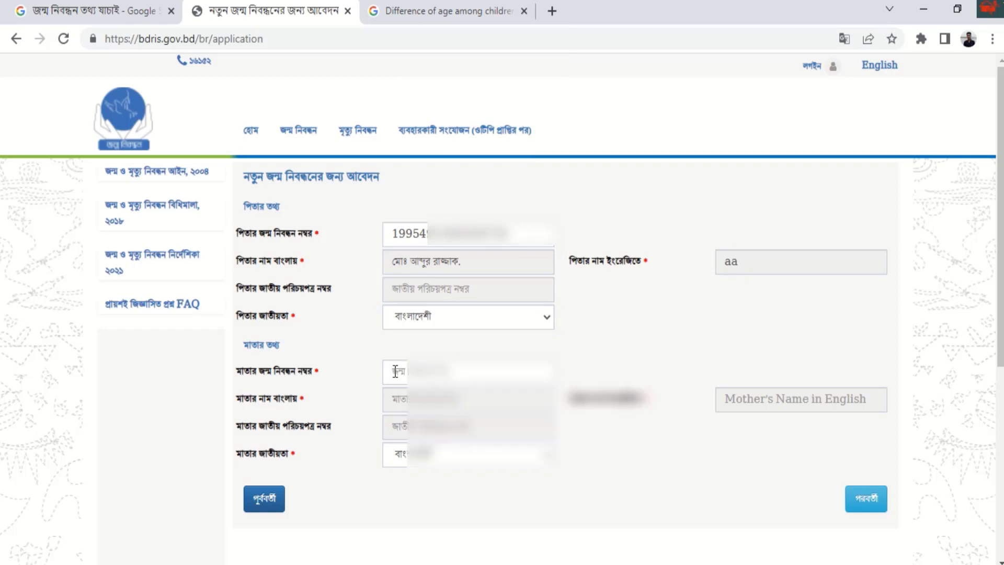
pyautogui.click(395, 372)
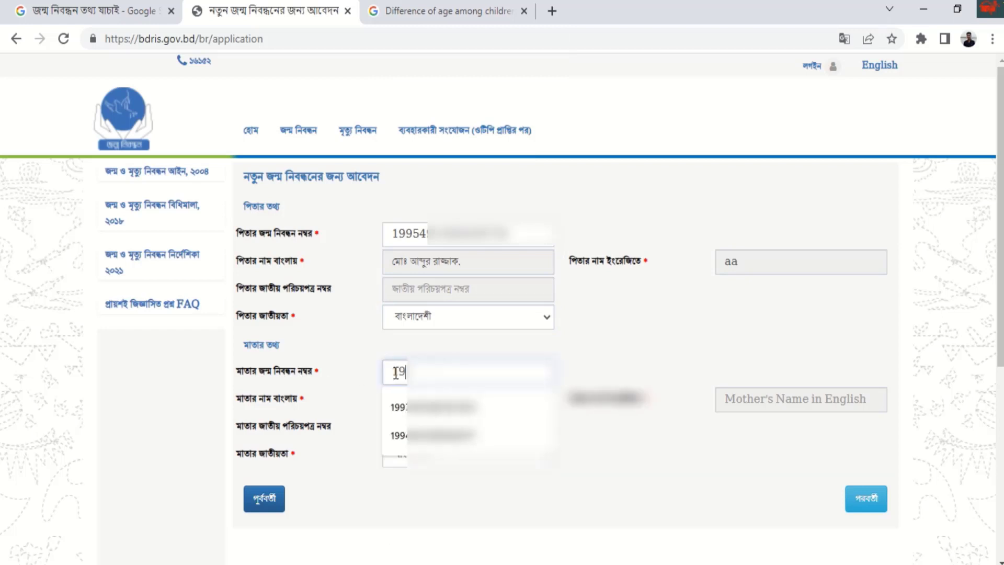
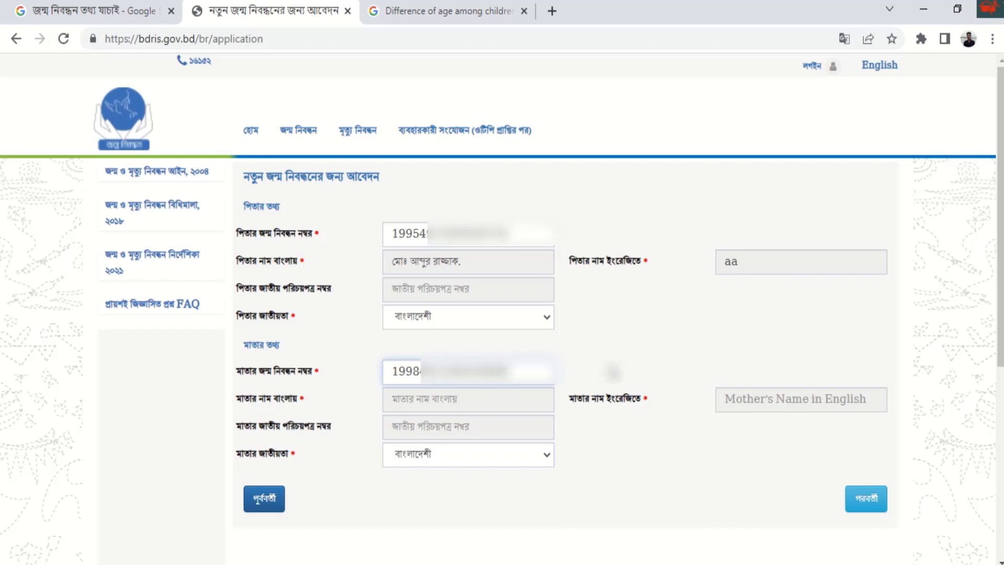
pyautogui.click(613, 373)
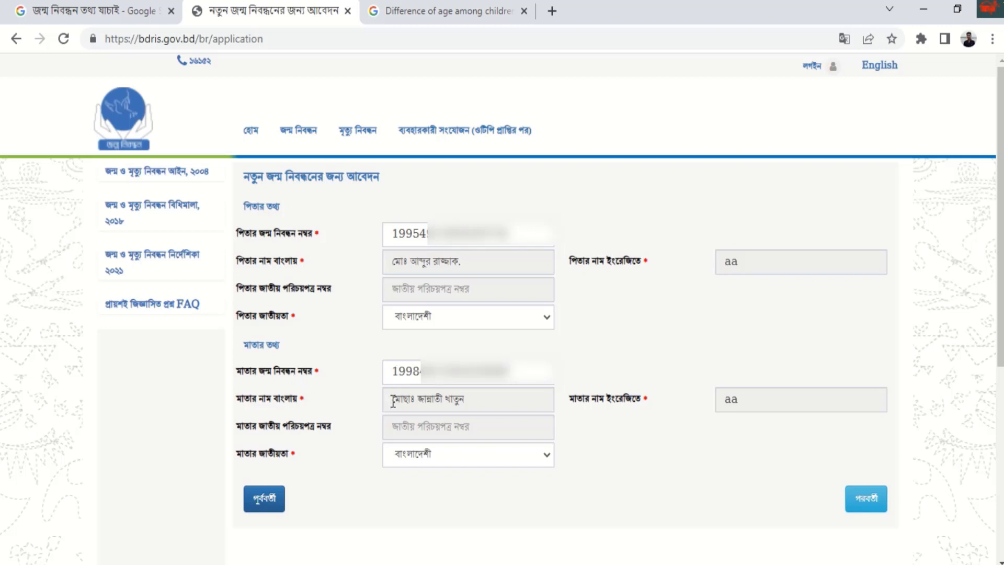
# - Keep Bangladeshi as the mother's nationality, check the ID fields, and continue to the address step
pyautogui.moveTo(393, 400); pyautogui.dragTo(472, 396)
pyautogui.click(586, 420)
pyautogui.click(736, 403)
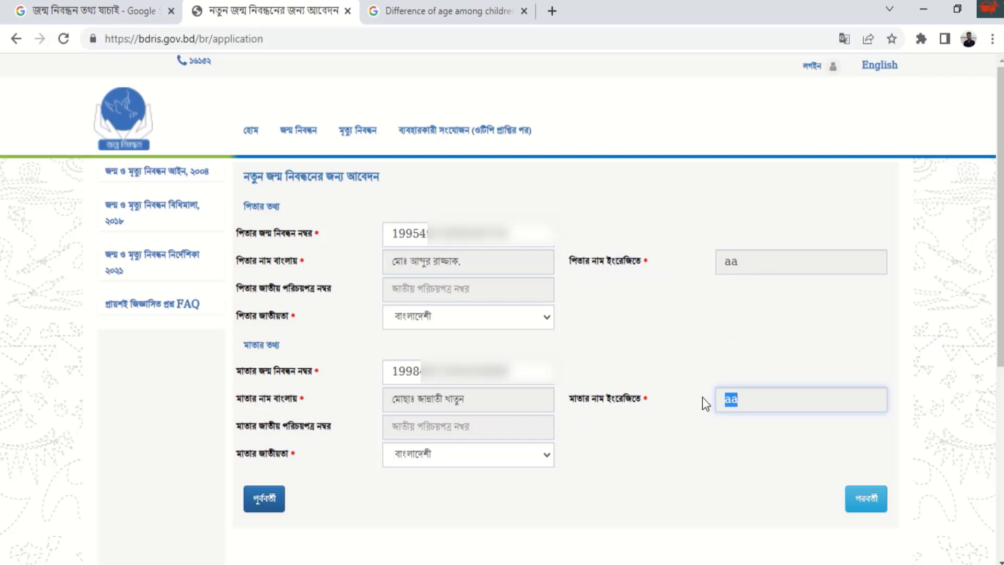
pyautogui.click(460, 454)
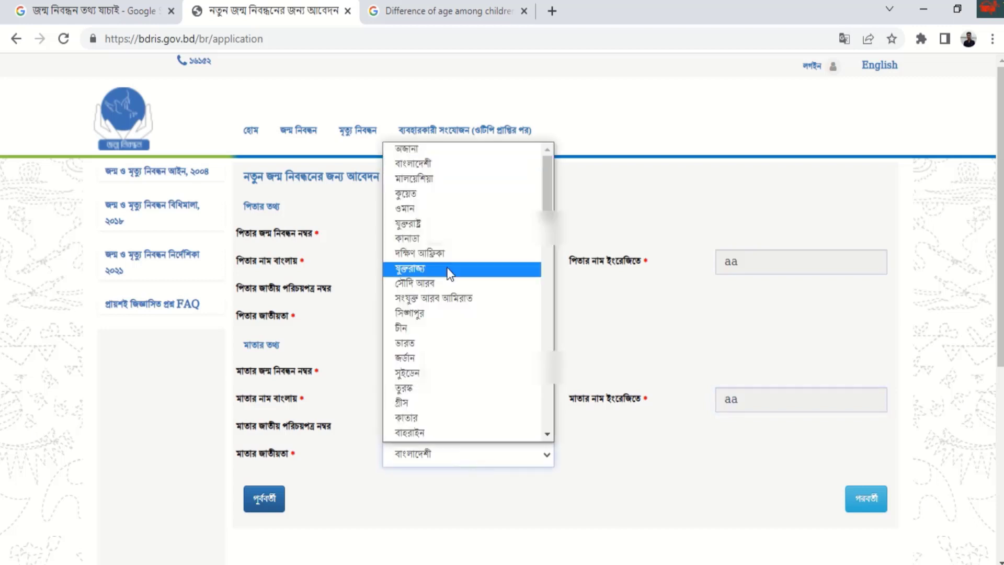
pyautogui.click(419, 164)
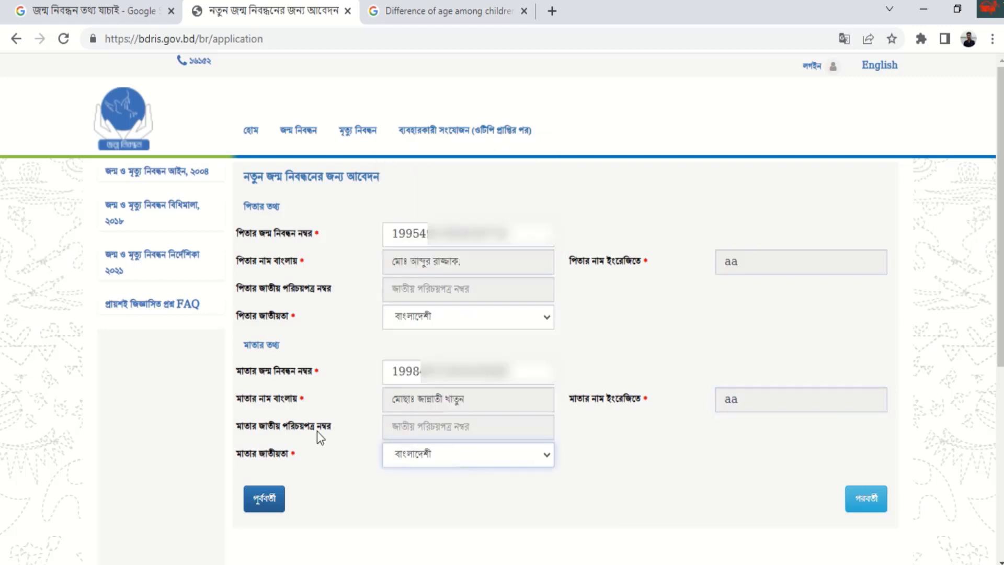
pyautogui.click(422, 429)
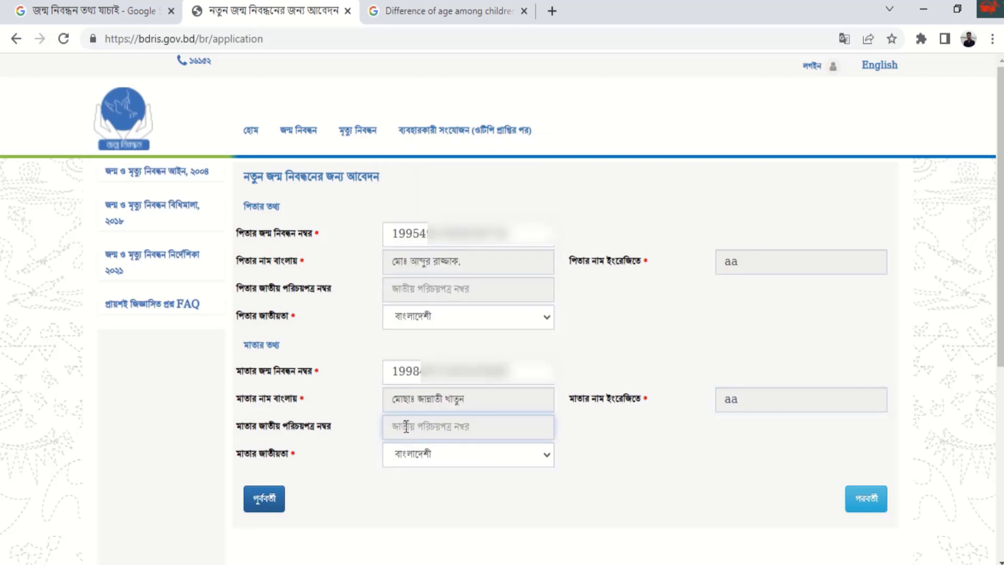
pyautogui.click(390, 289)
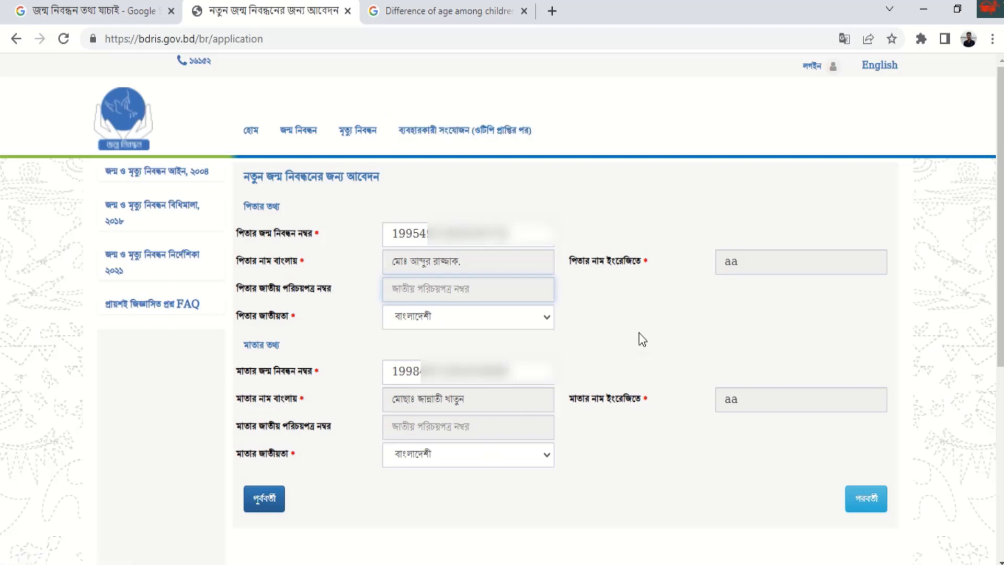
pyautogui.click(861, 513)
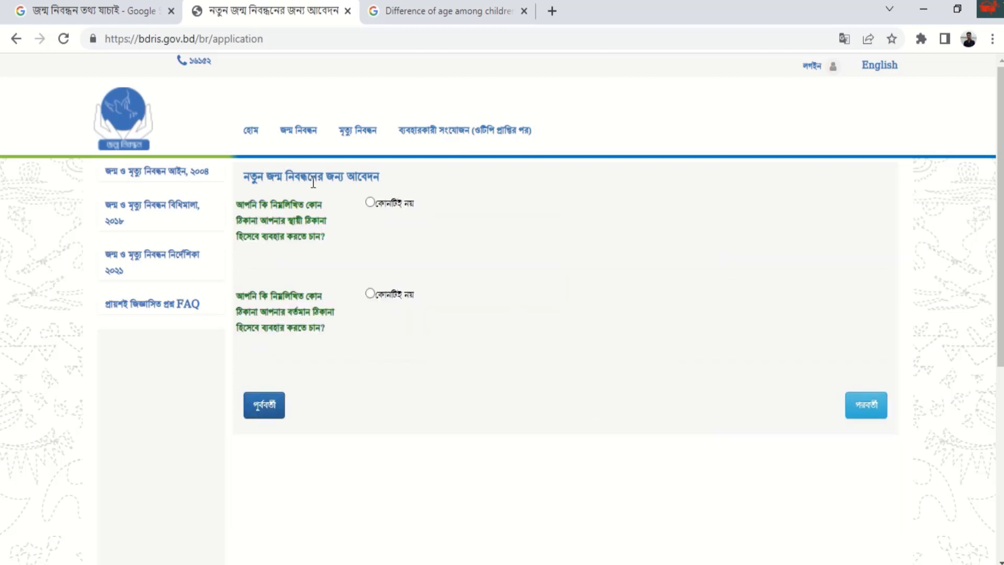
# - Choose কোনটিই নয় for permanent address, copy the birthplace into it, and choose কোনটিই নয় for present address
pyautogui.click(370, 202)
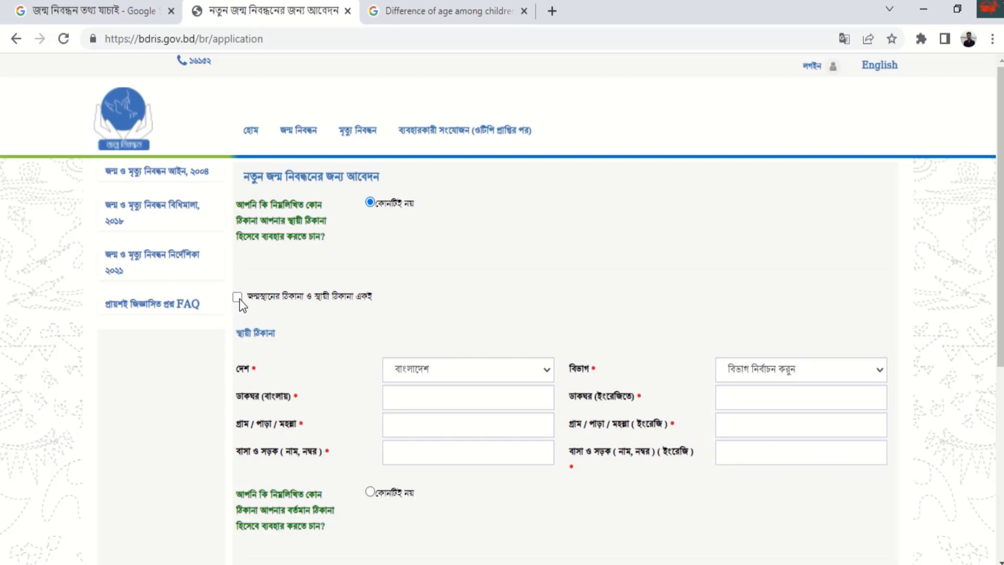
pyautogui.click(240, 299)
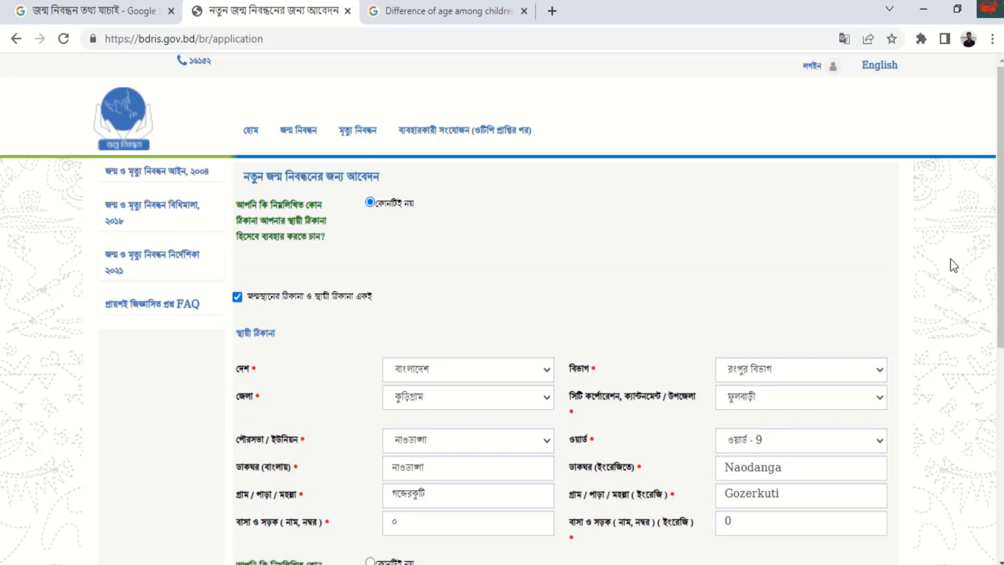
pyautogui.scroll(-5, 994, 261)
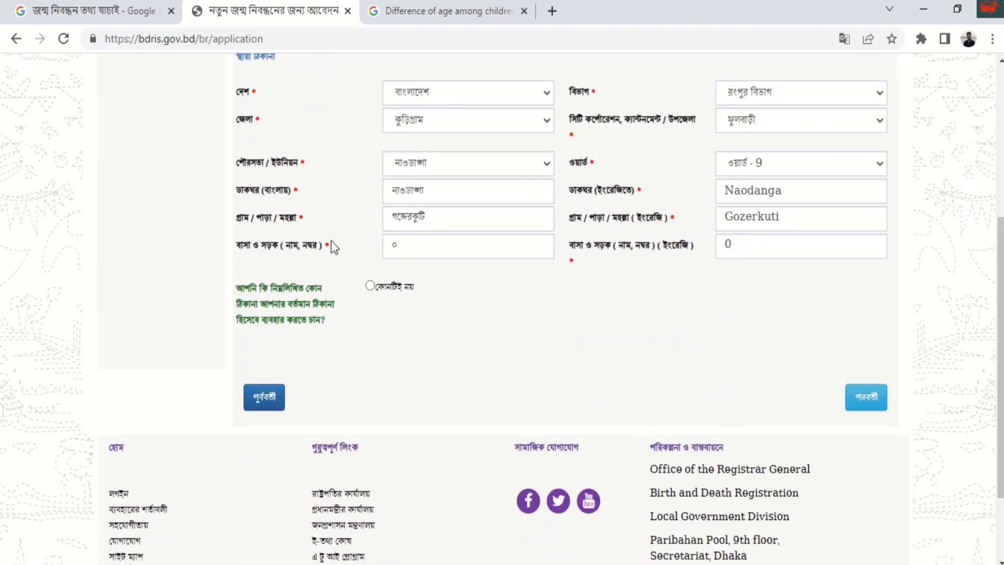
pyautogui.click(370, 286)
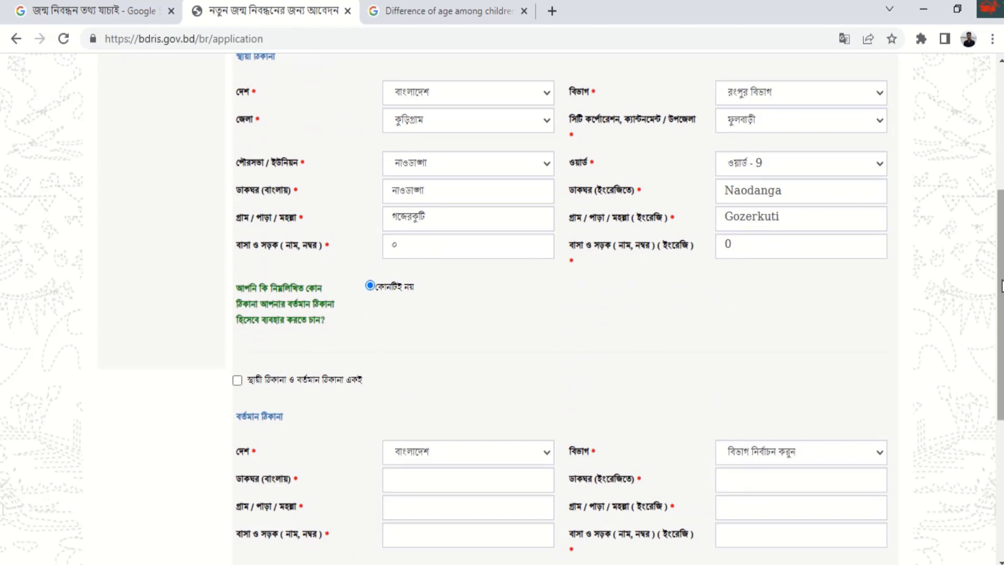
# - Set the present-address country to বাংলাদেশ and division to রংপুর বিভাগ
pyautogui.scroll(-3, 1001, 348)
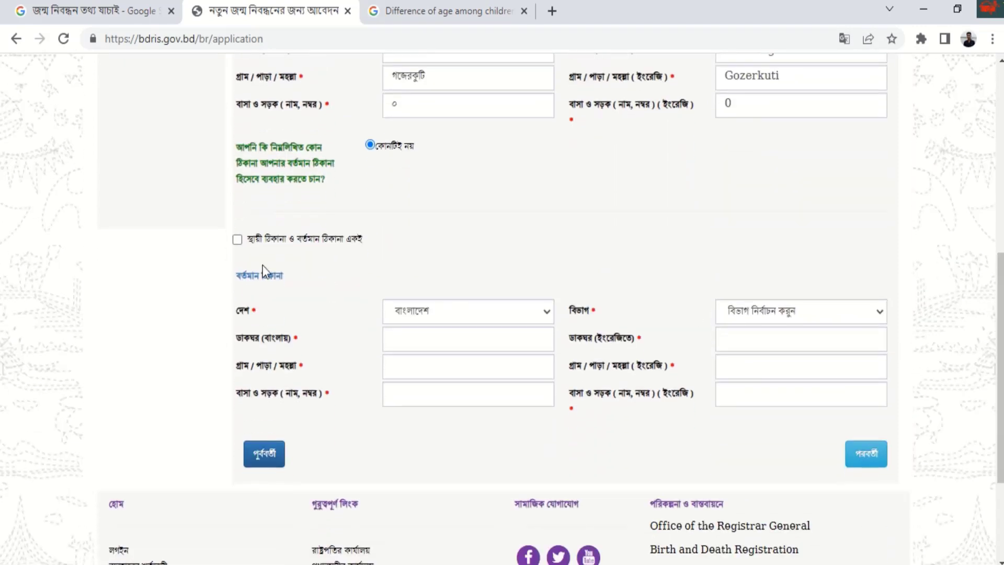
pyautogui.click(237, 243)
pyautogui.click(237, 242)
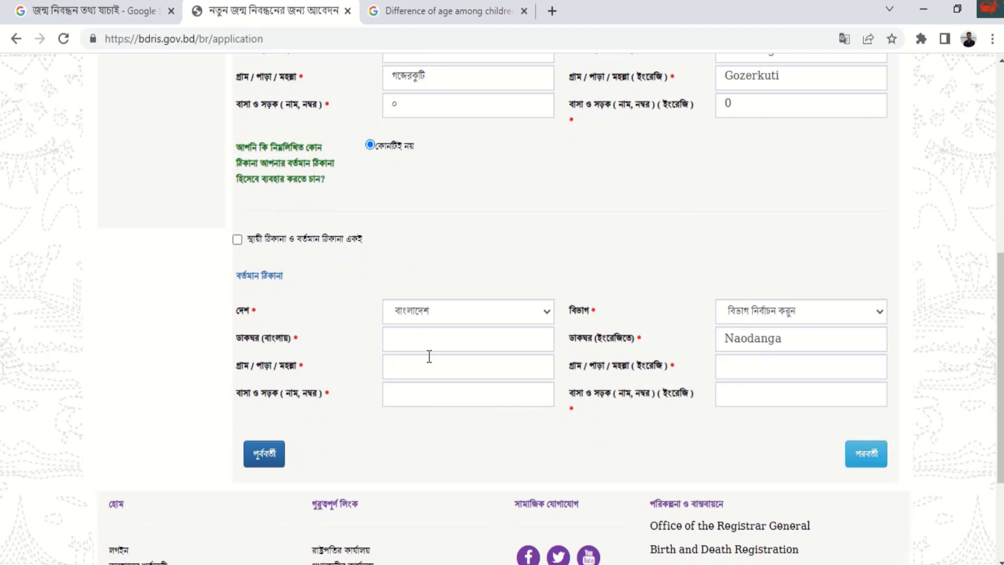
pyautogui.click(415, 341)
pyautogui.click(469, 310)
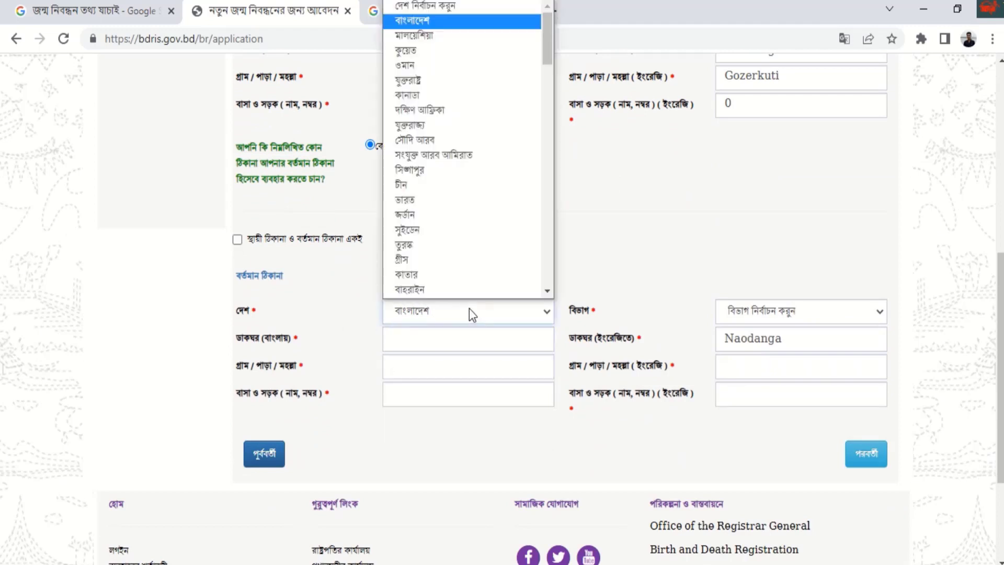
pyautogui.click(433, 27)
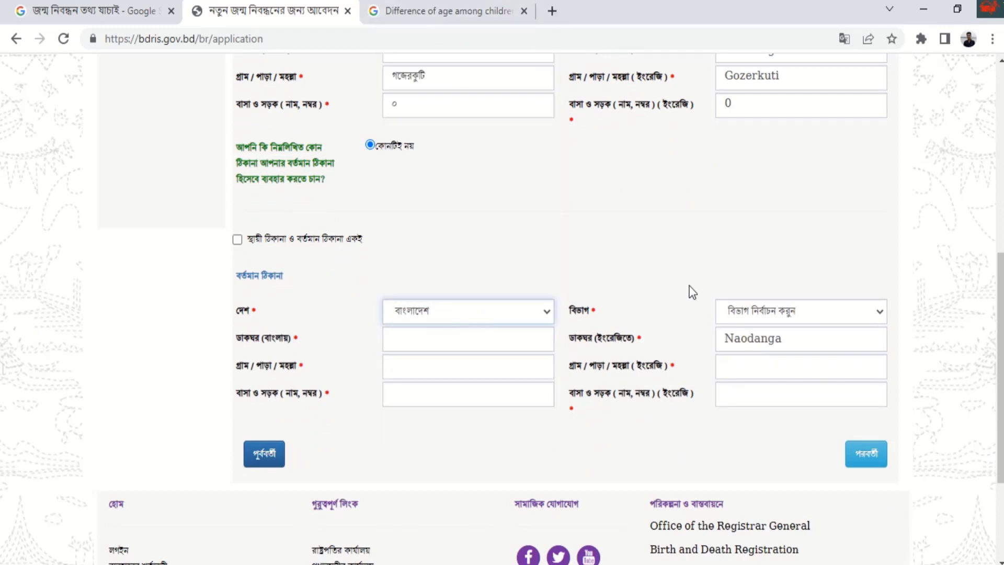
pyautogui.click(799, 321)
pyautogui.click(748, 435)
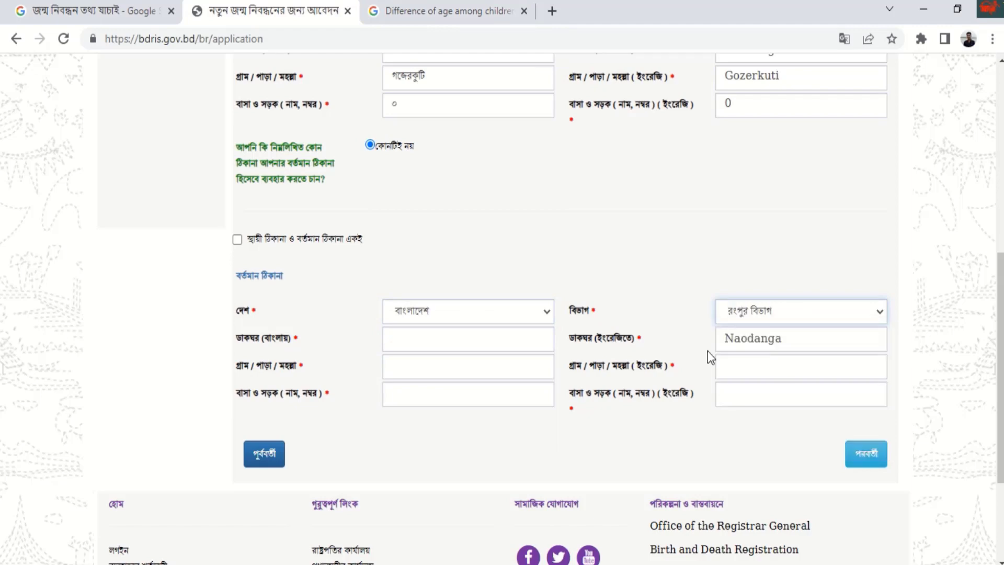
pyautogui.click(522, 334)
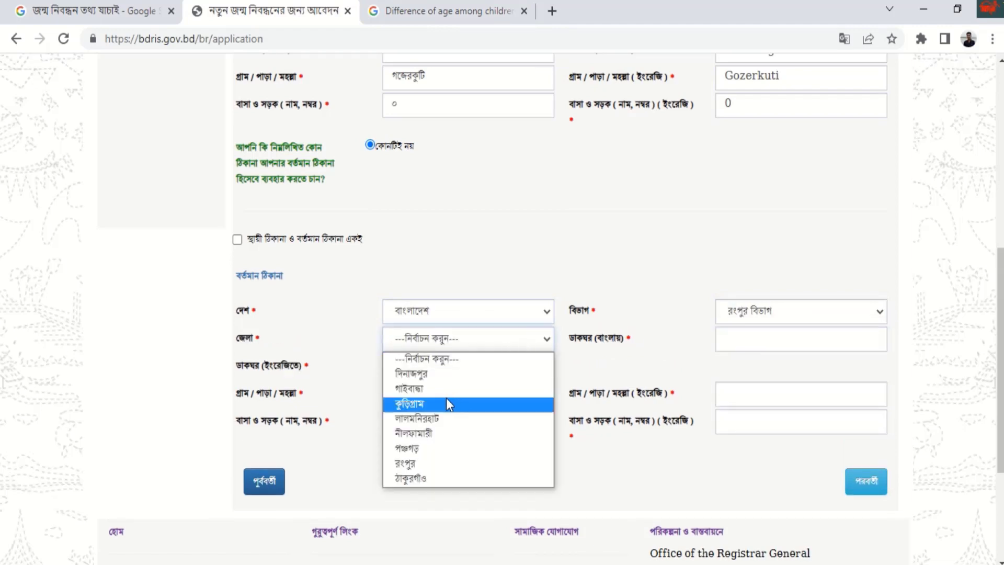
pyautogui.click(449, 401)
pyautogui.click(737, 340)
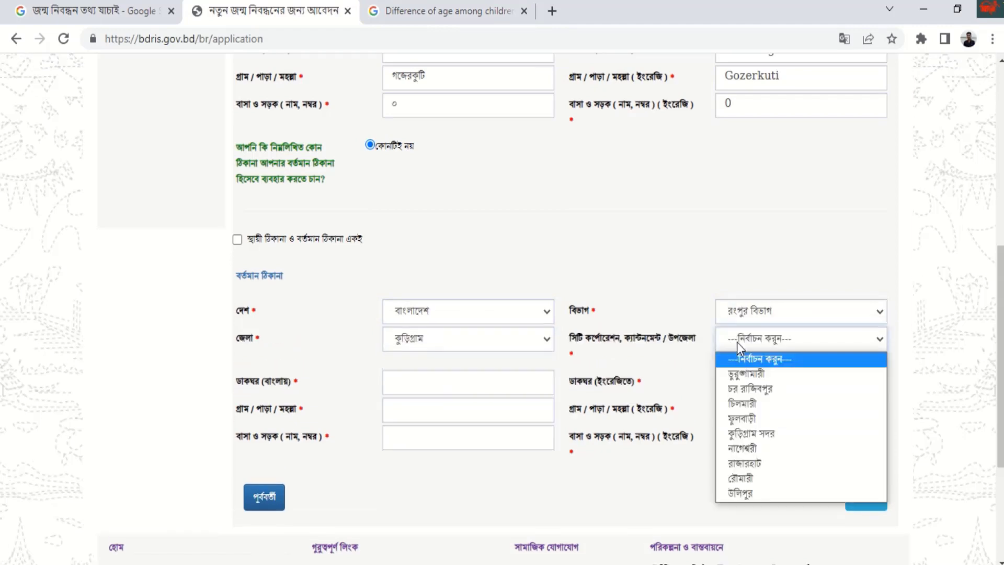
pyautogui.click(727, 419)
pyautogui.click(481, 385)
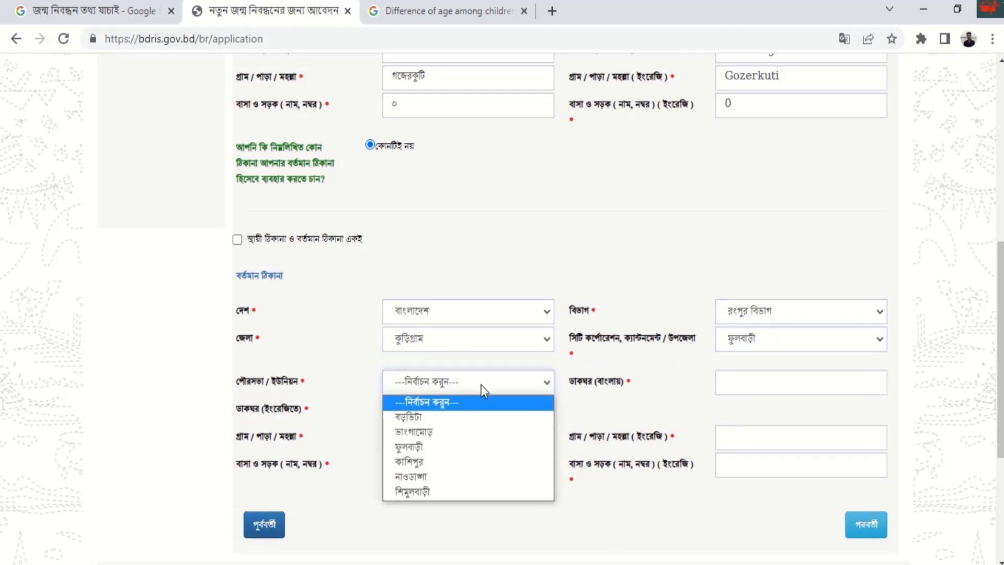
pyautogui.click(411, 477)
pyautogui.click(749, 383)
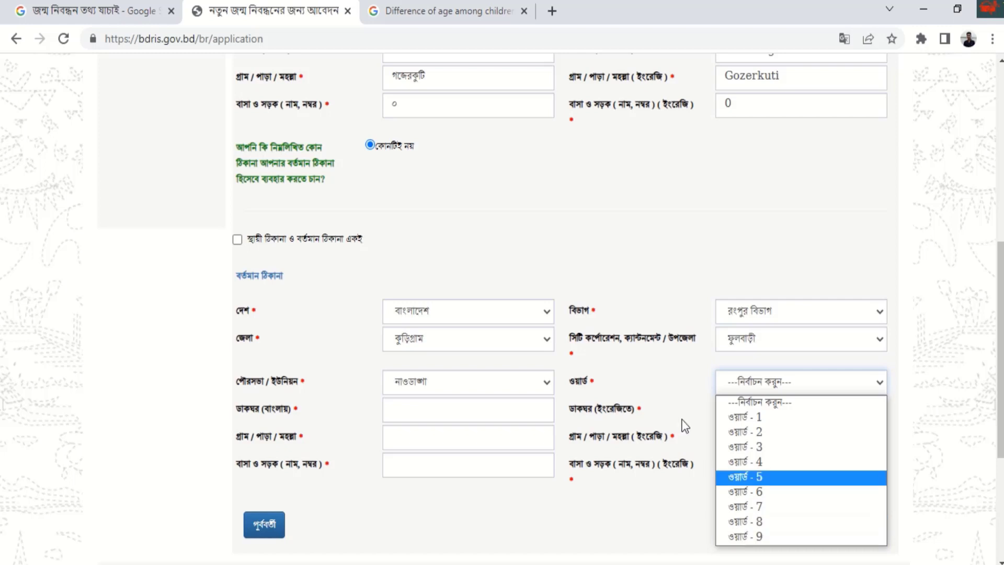
pyautogui.click(746, 534)
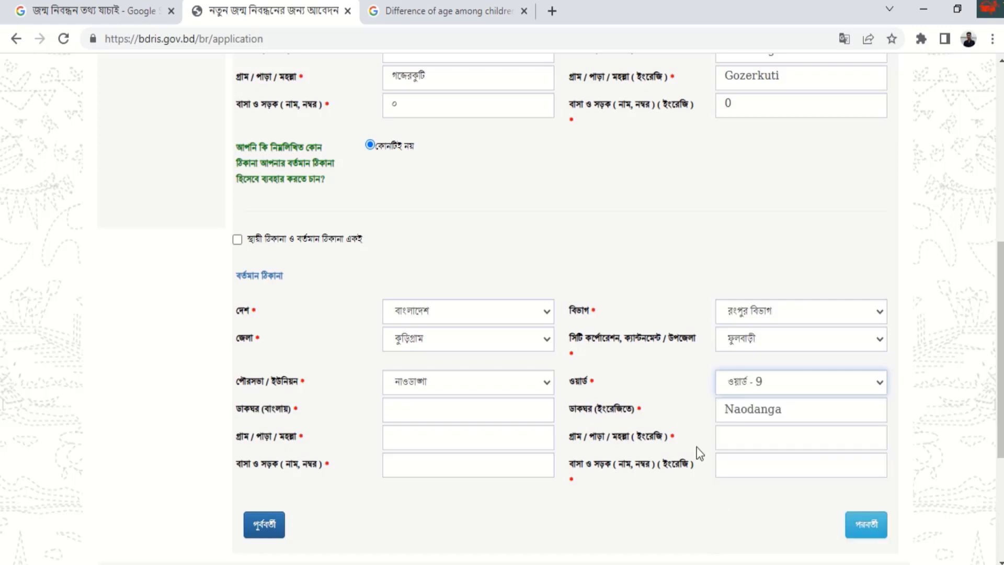
pyautogui.click(407, 416)
pyautogui.click(404, 444)
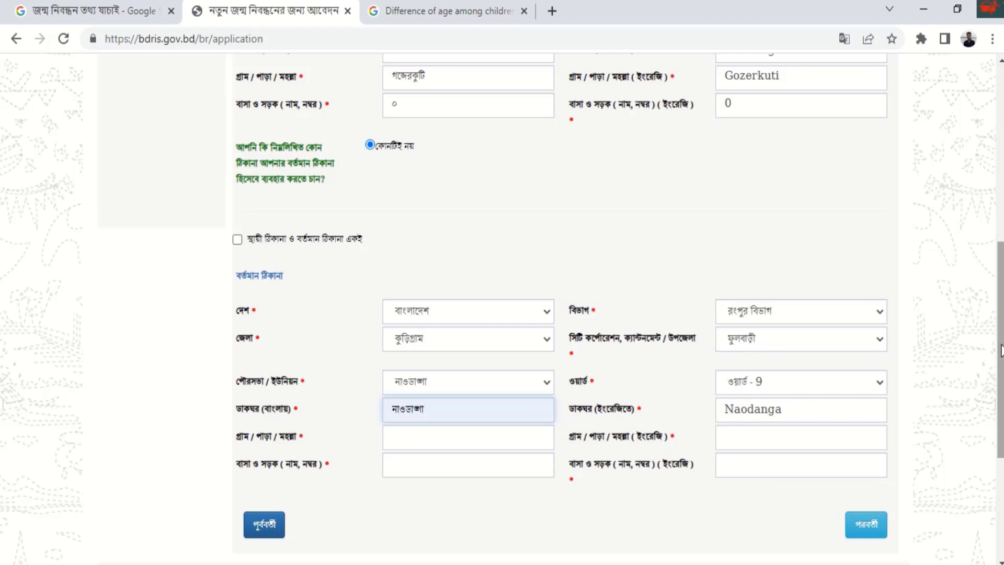
# - Mark the present address as the same as the permanent address and continue to attachments
pyautogui.scroll(2, 976, 319)
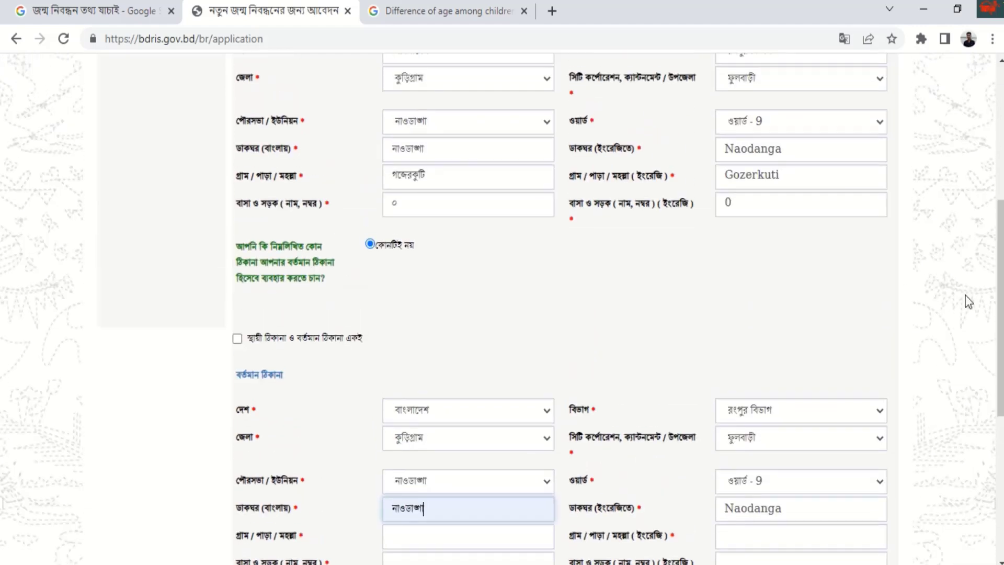
pyautogui.click(237, 339)
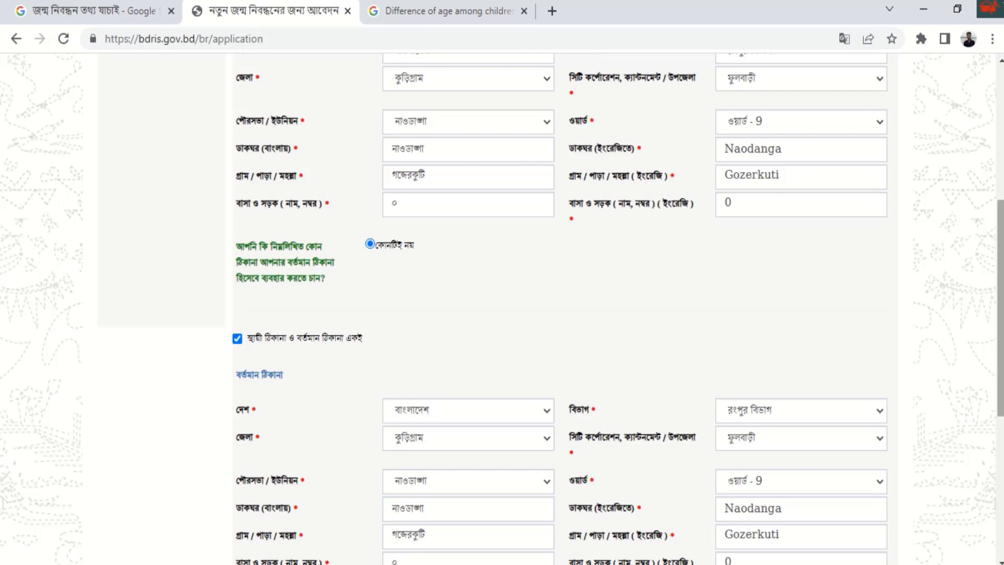
pyautogui.scroll(-3, 801, 261)
pyautogui.scroll(8, 978, 205)
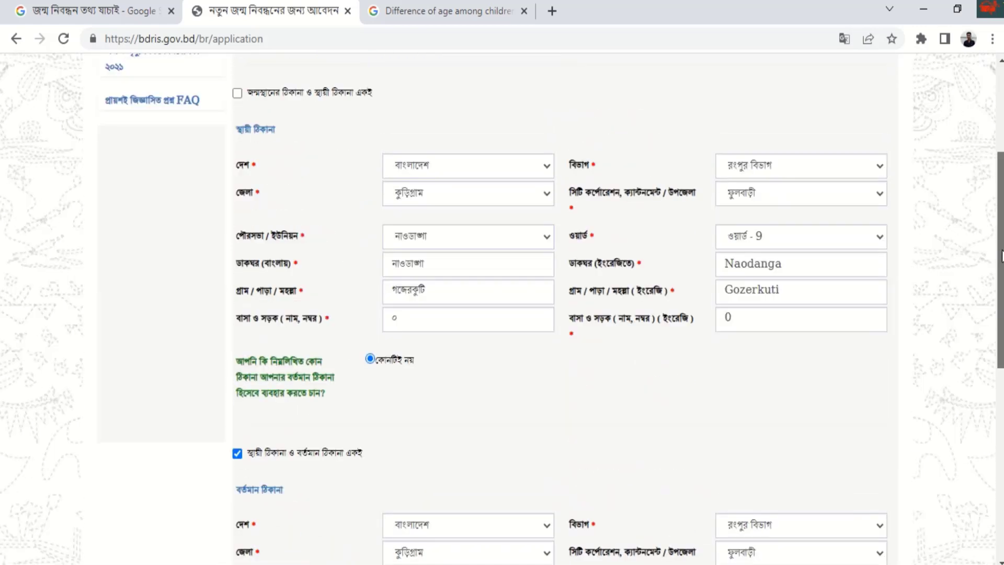
pyautogui.scroll(-5, 984, 204)
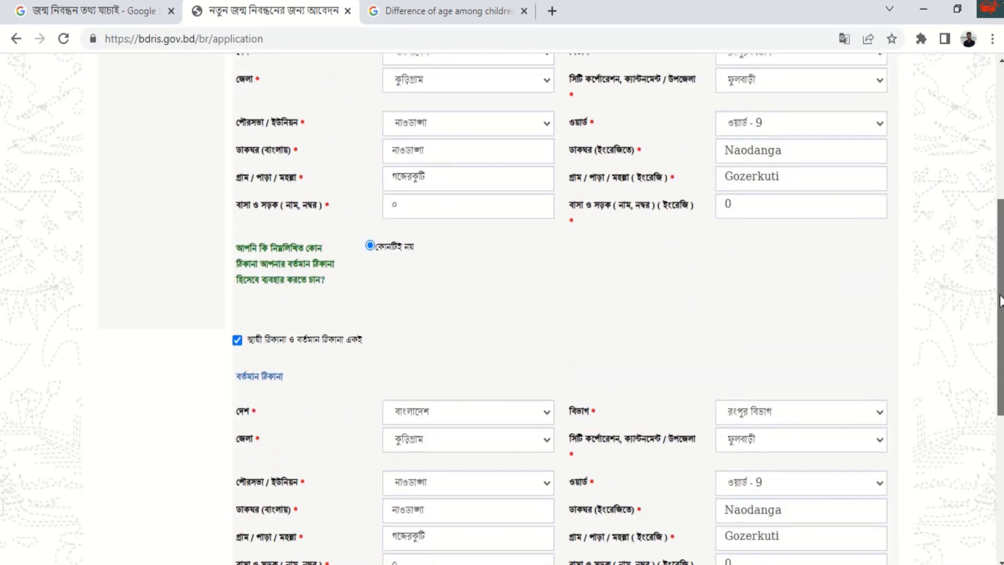
pyautogui.scroll(3, 986, 220)
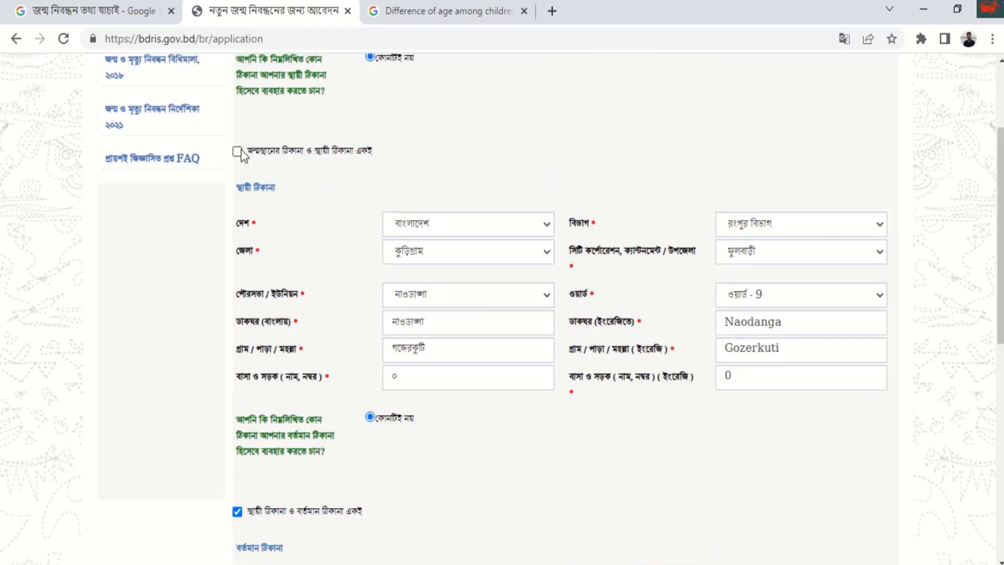
pyautogui.scroll(-4, 989, 240)
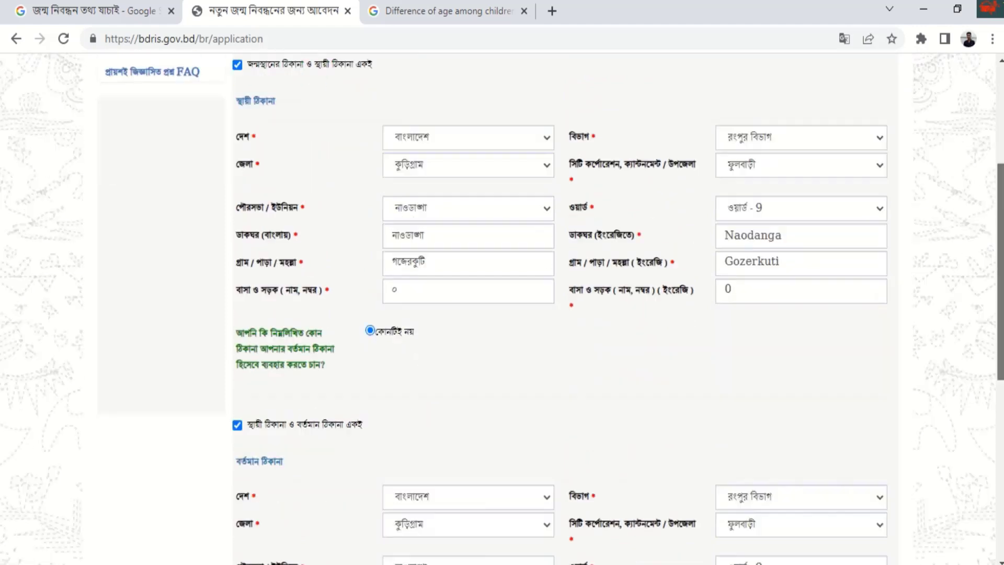
pyautogui.scroll(-5, 502, 309)
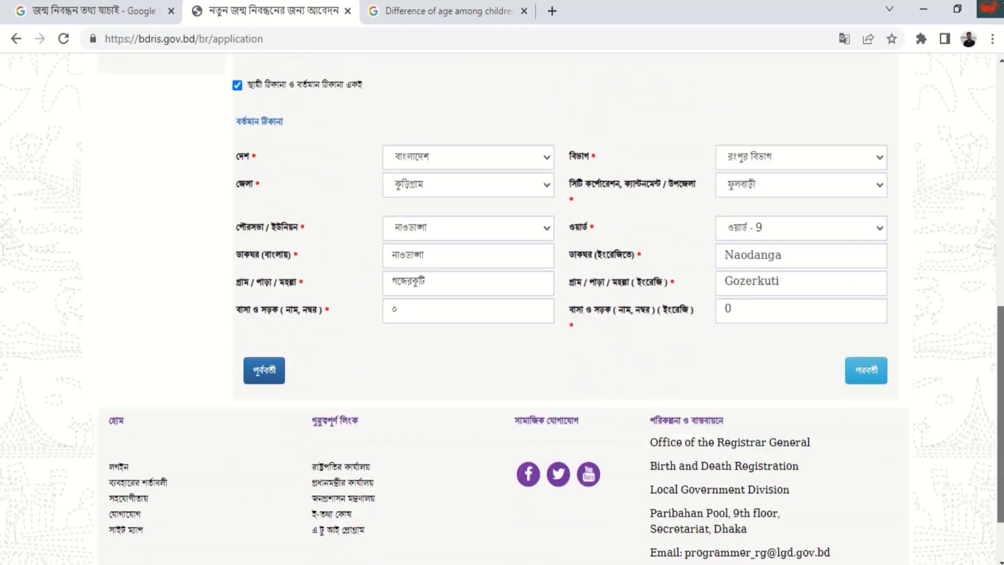
pyautogui.click(860, 340)
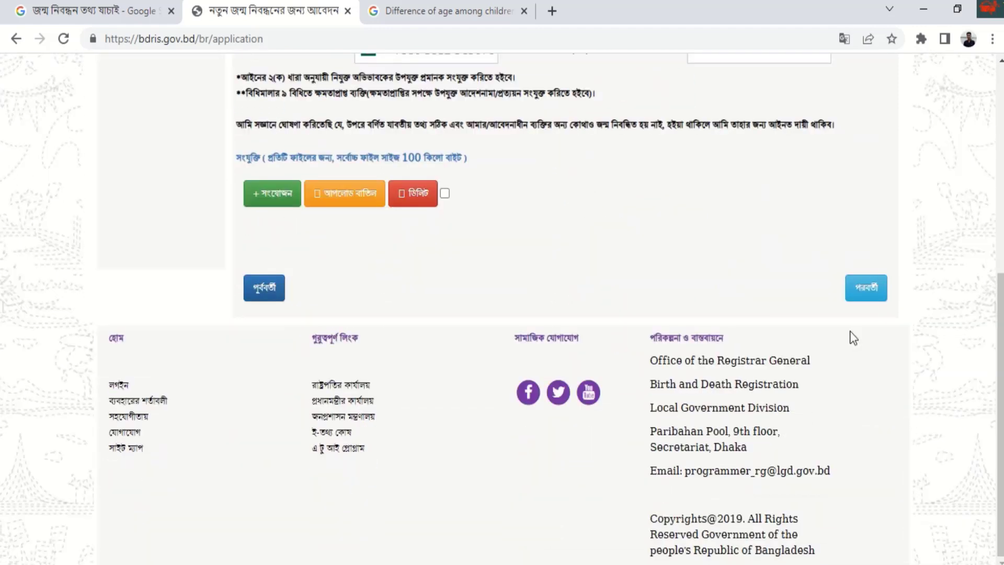
# - Try the পিতা, নিজ and পিতামহ options for the applicant's relationship
pyautogui.scroll(6, 701, 266)
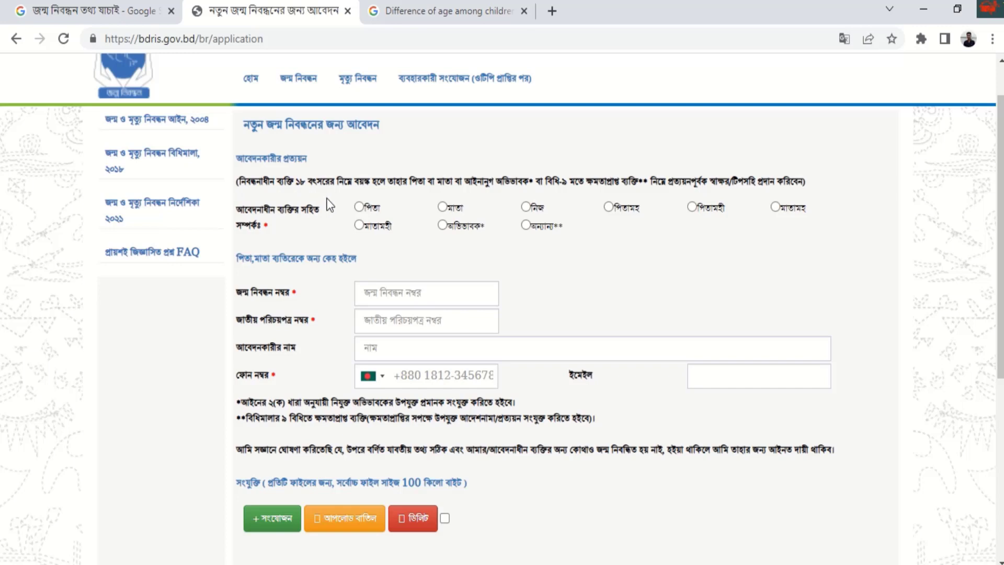
pyautogui.click(359, 207)
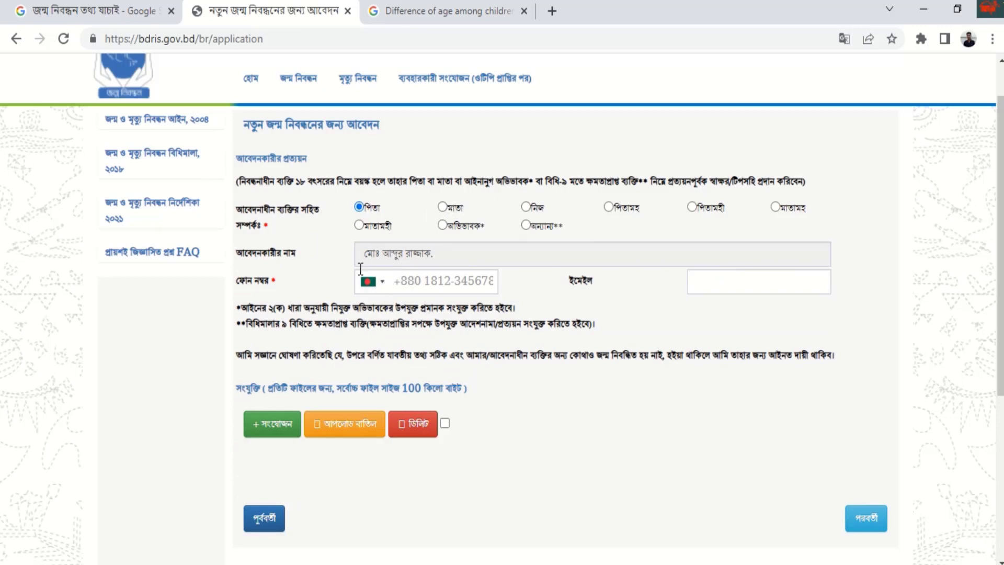
pyautogui.moveTo(402, 255); pyautogui.dragTo(425, 254)
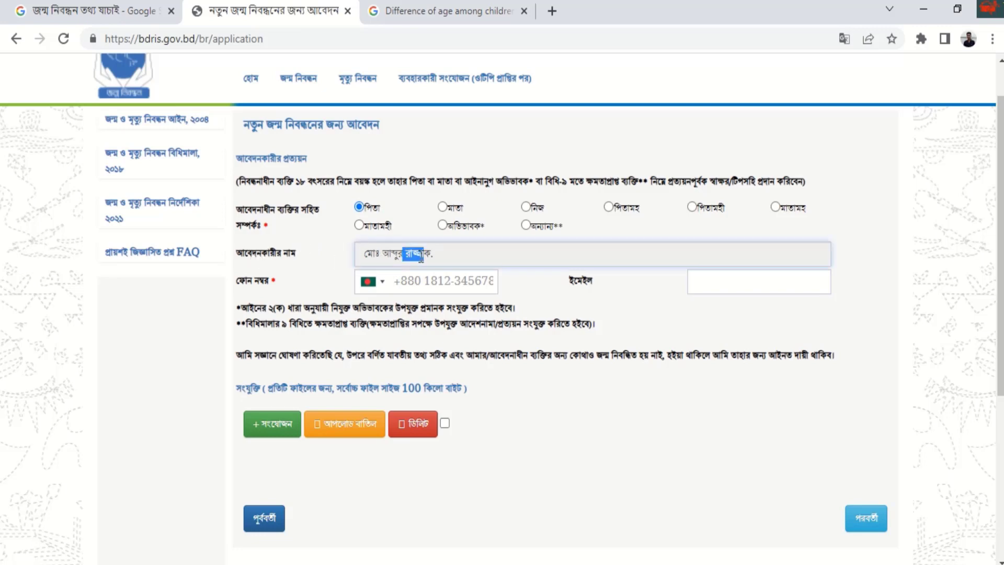
pyautogui.click(529, 207)
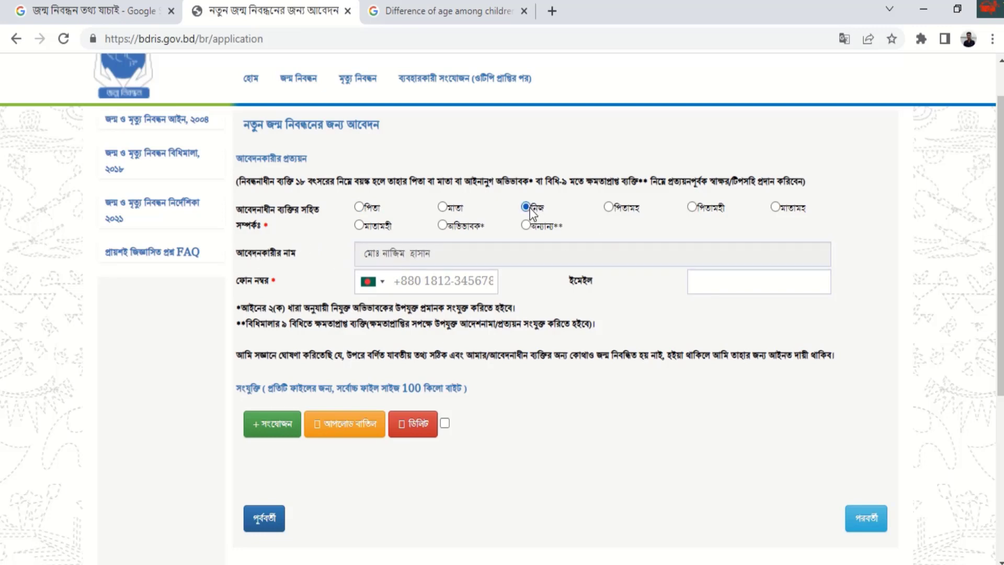
pyautogui.click(609, 207)
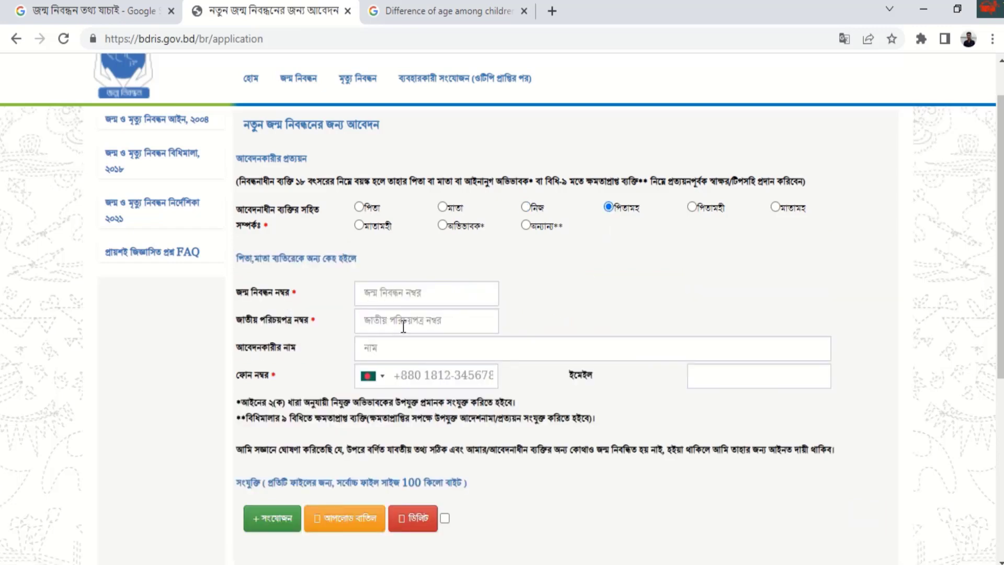
pyautogui.moveTo(238, 293)
pyautogui.mouseDown()
pyautogui.moveTo(293, 296)
pyautogui.moveTo(332, 326)
pyautogui.moveTo(281, 291)
pyautogui.moveTo(247, 305)
pyautogui.mouseUp()
# - Set the applicant back to পিতা and begin the phone number with +88017
pyautogui.click(325, 340)
pyautogui.moveTo(302, 346); pyautogui.dragTo(297, 379)
pyautogui.click(278, 381)
pyautogui.moveTo(235, 382); pyautogui.dragTo(307, 382)
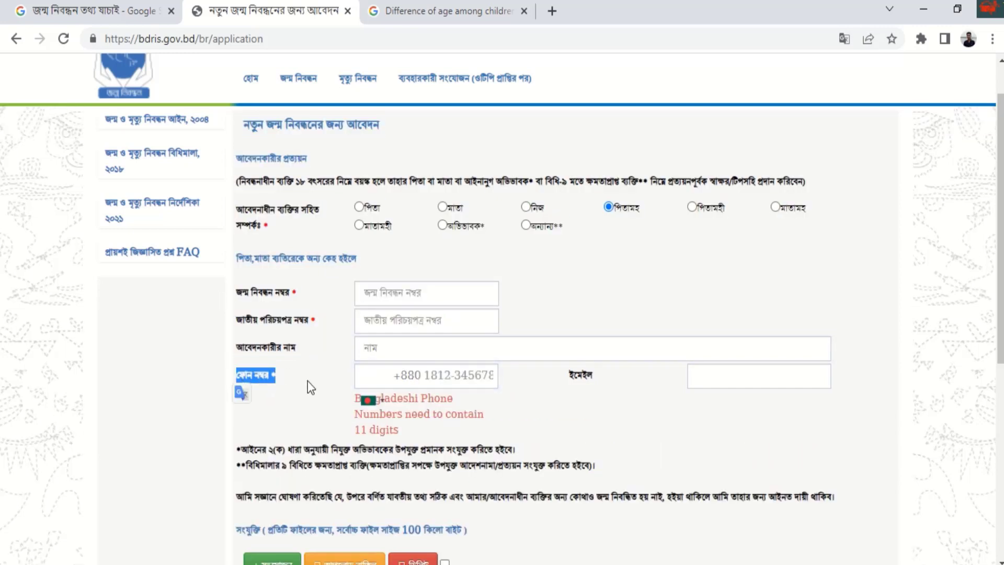
pyautogui.click(299, 377)
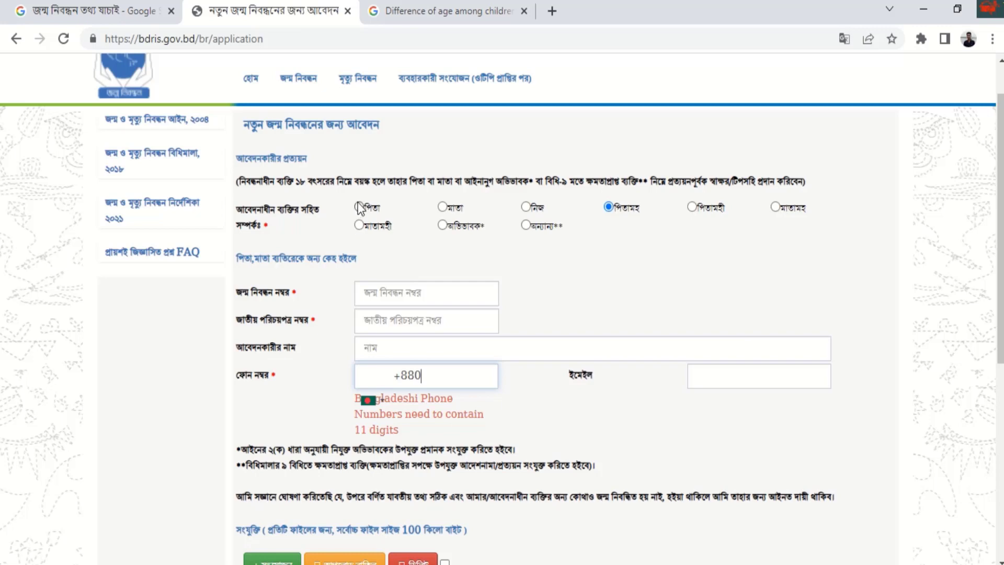
pyautogui.click(360, 208)
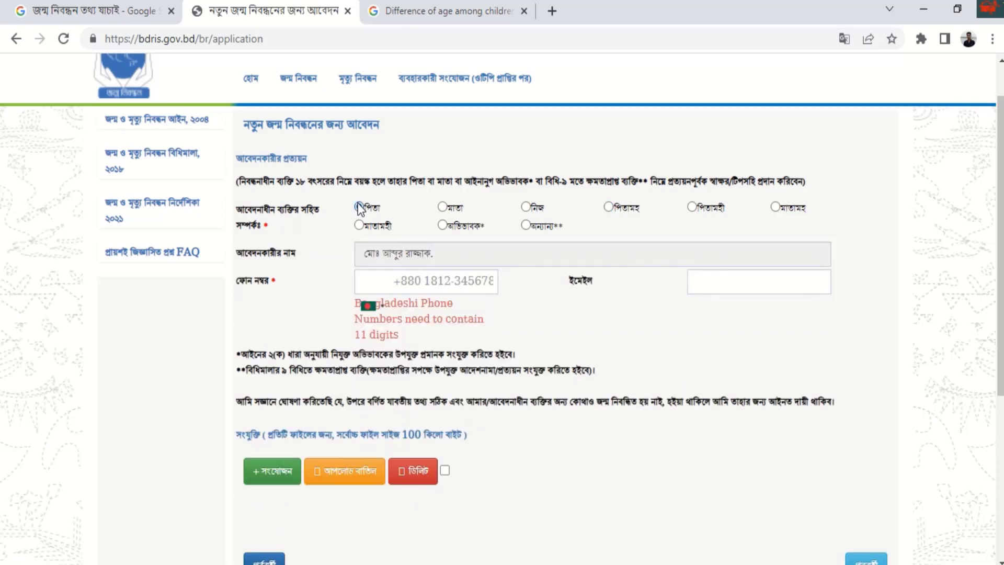
pyautogui.click(434, 283)
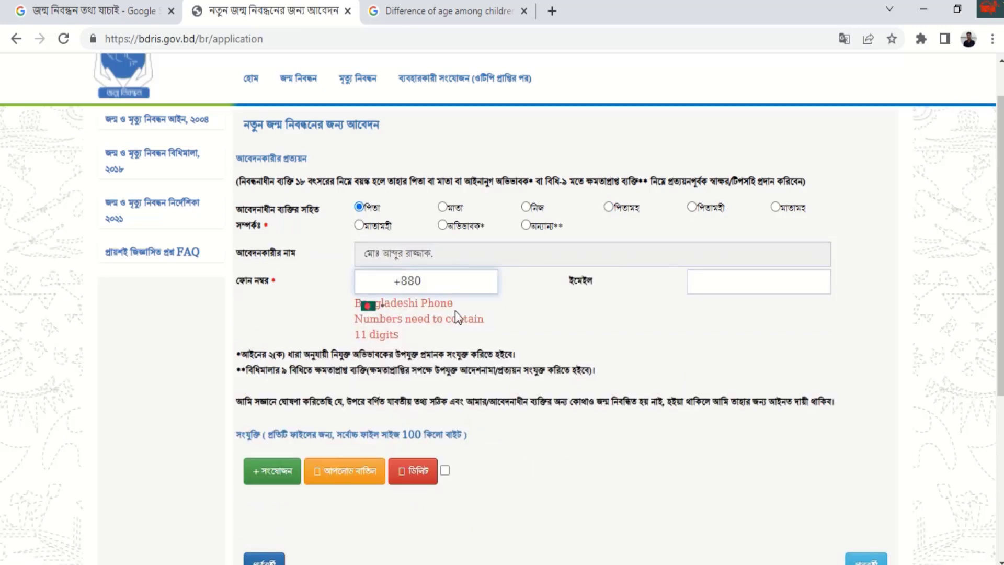
pyautogui.scroll(-2, 662, 179)
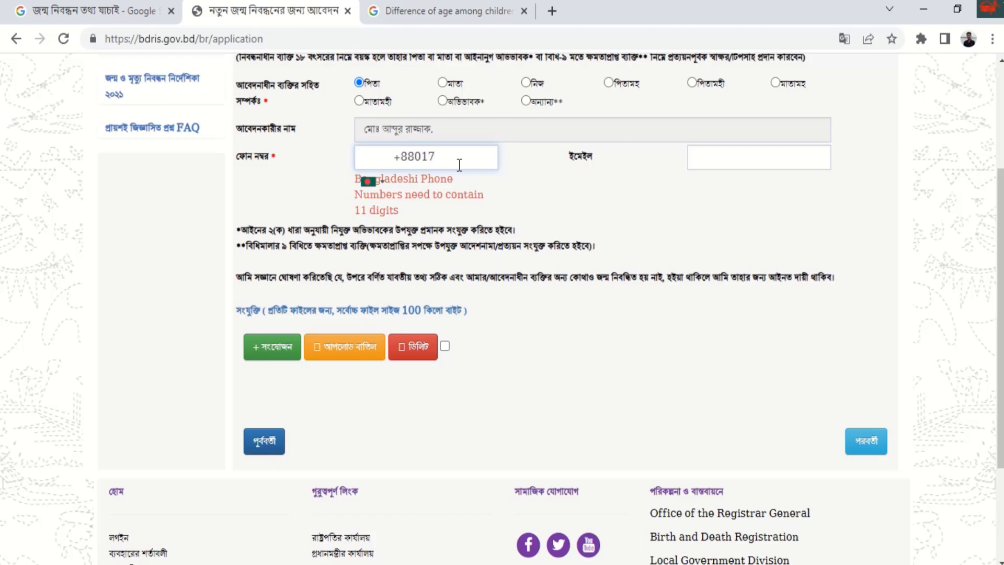
pyautogui.scroll(-2, 376, 264)
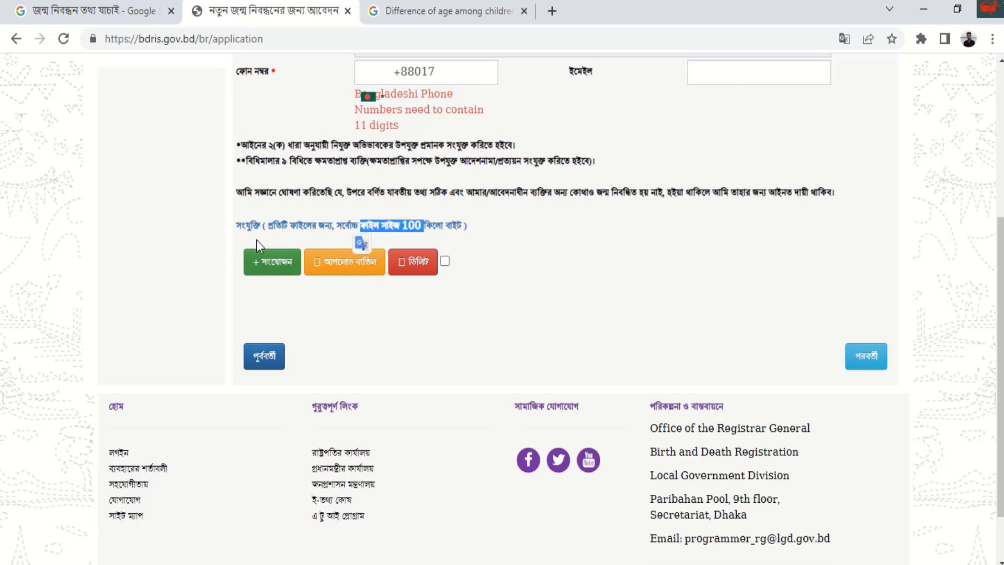
# - Attach epi.pdf (43.42 KB) as the hospital birth certificate or EPI card copy and start its upload
pyautogui.moveTo(235, 228); pyautogui.dragTo(400, 226)
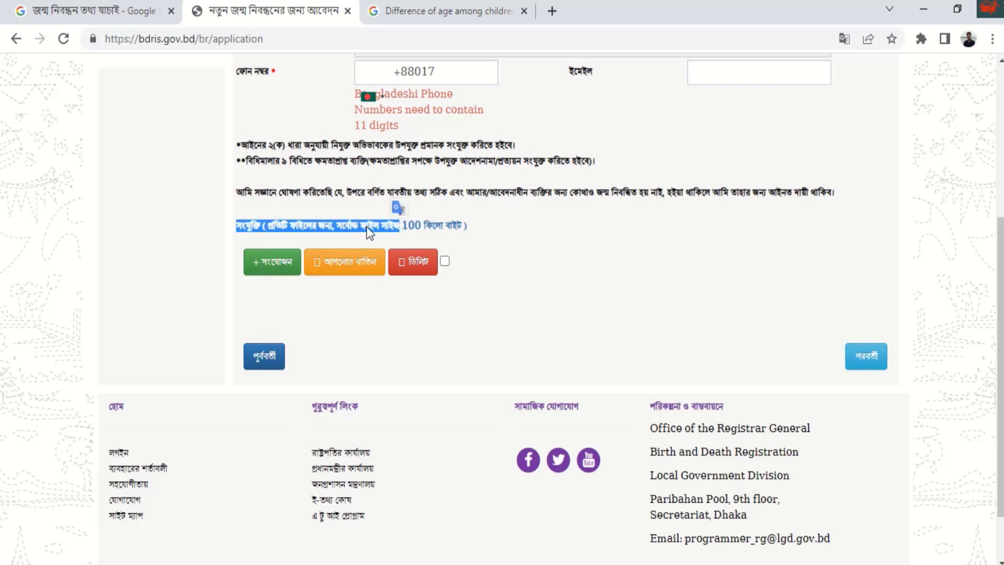
pyautogui.click(274, 262)
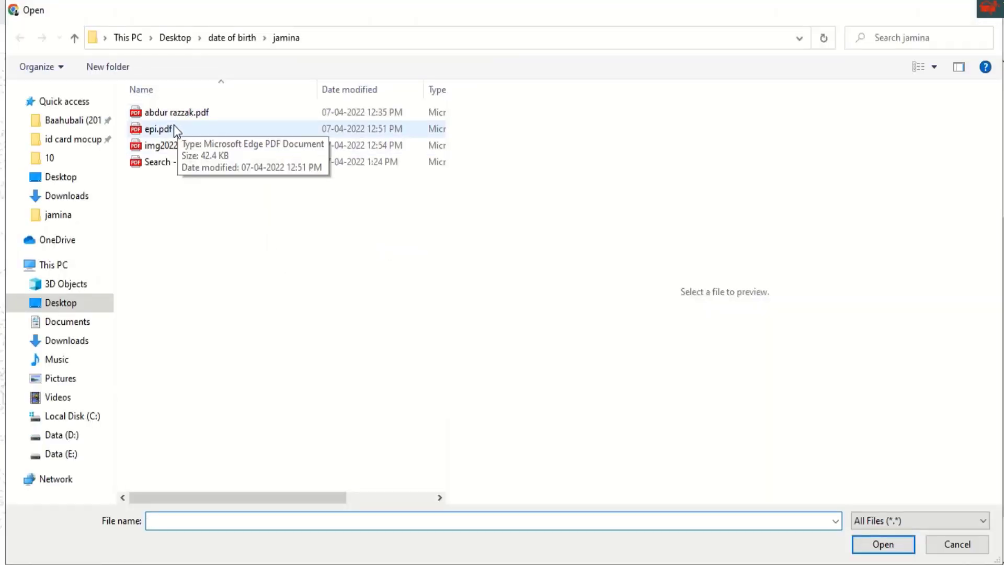
pyautogui.click(174, 128)
pyautogui.click(866, 543)
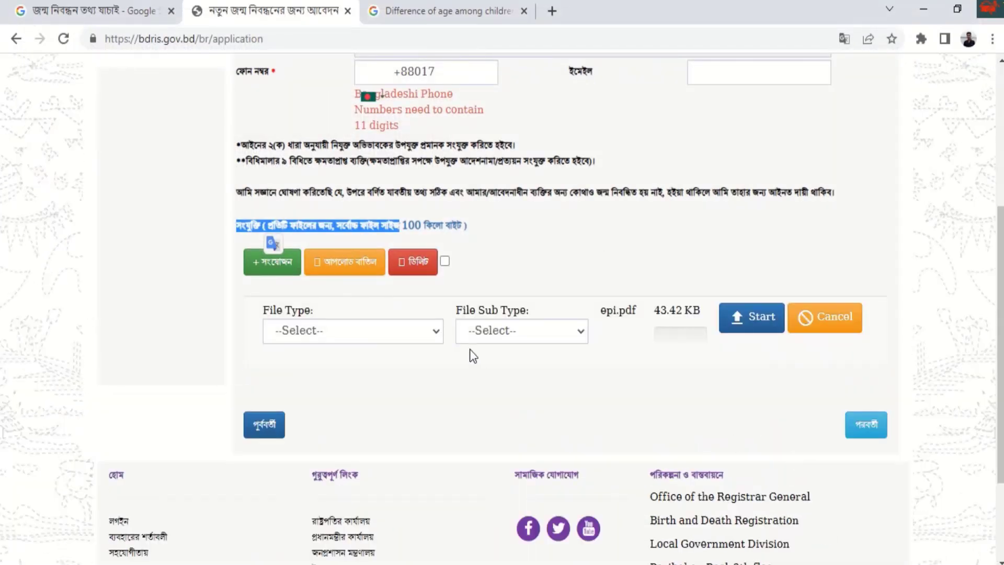
pyautogui.click(441, 337)
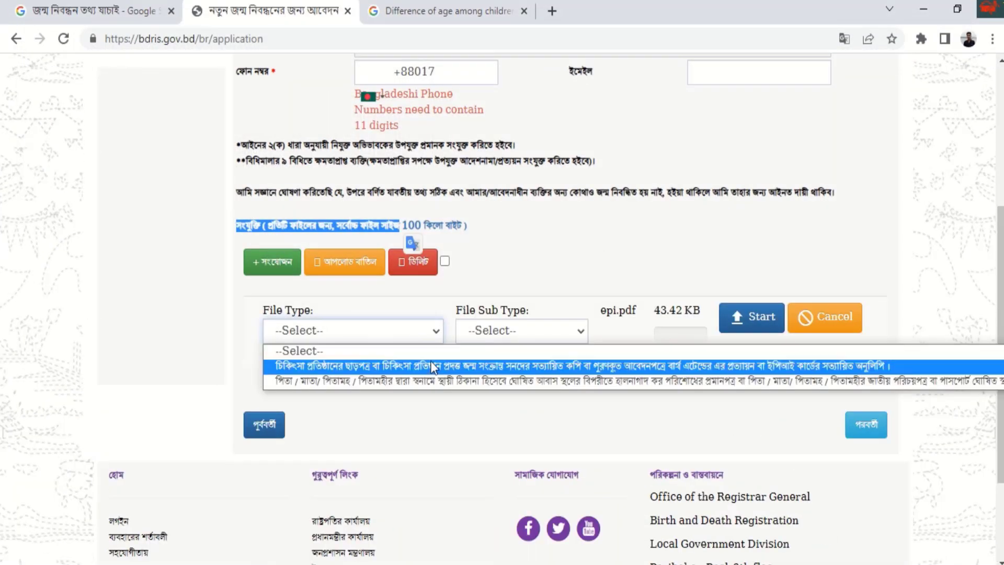
pyautogui.click(421, 364)
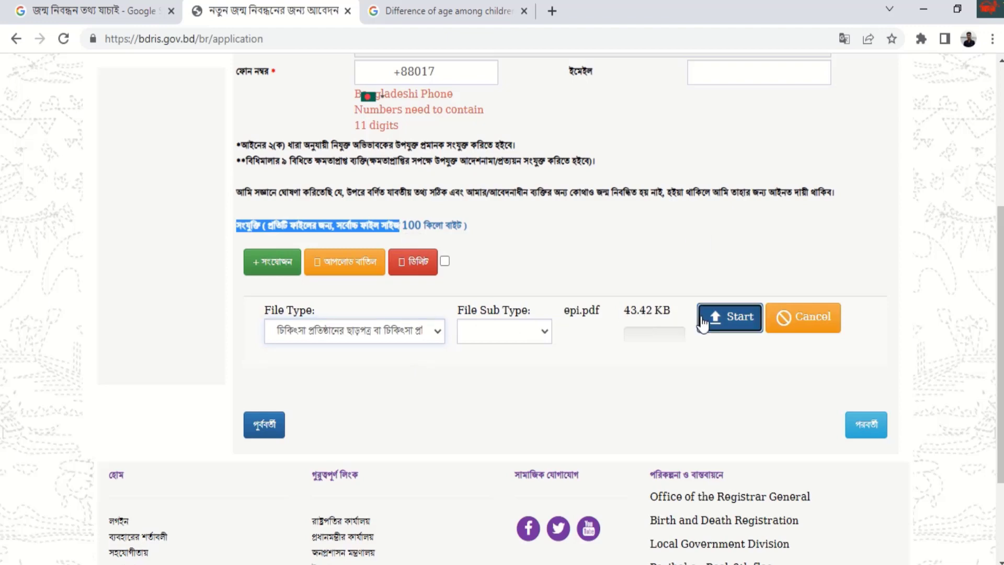
pyautogui.click(750, 317)
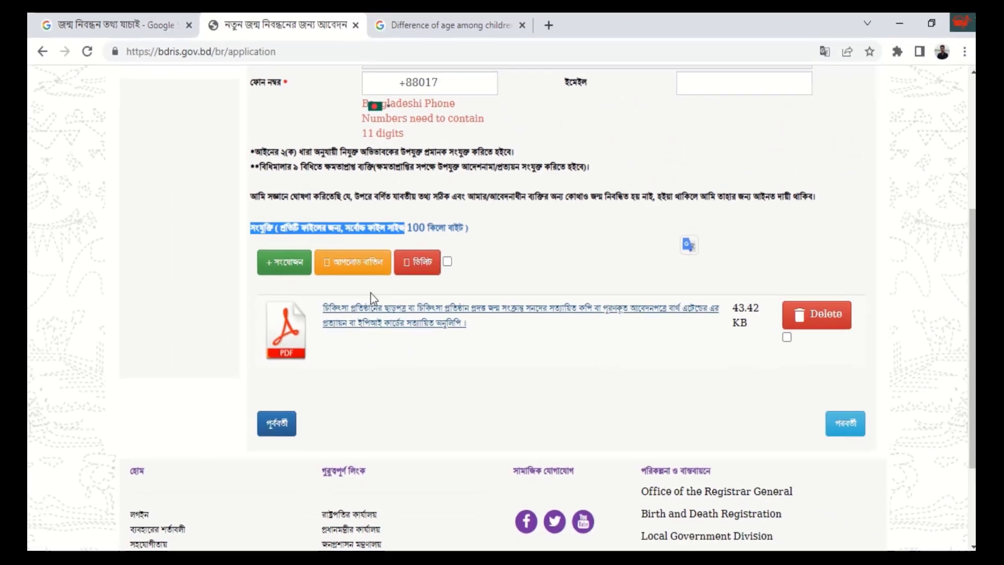
# - Choose img20220407_12545116.pdf as the second attachment file
pyautogui.click(296, 268)
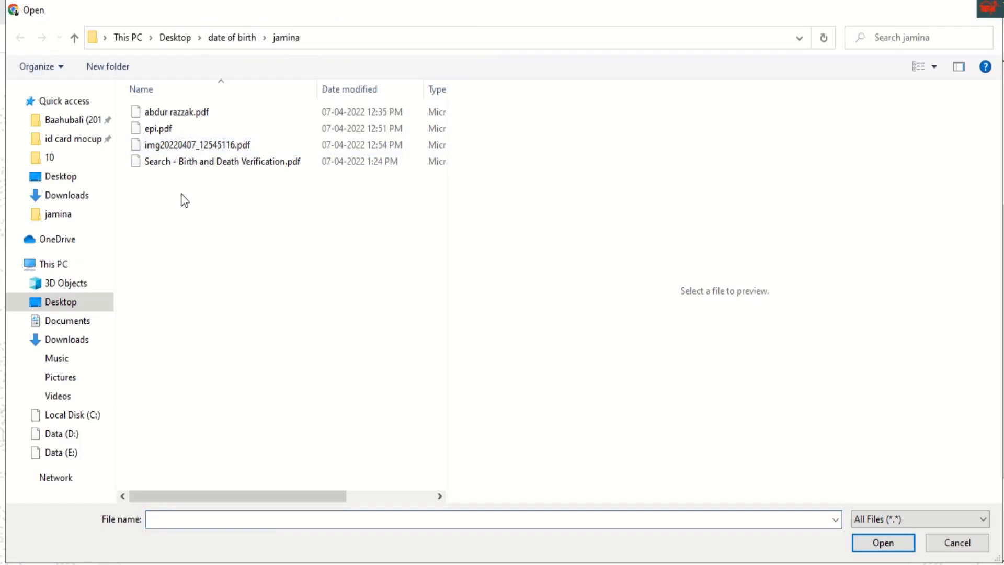
pyautogui.click(171, 149)
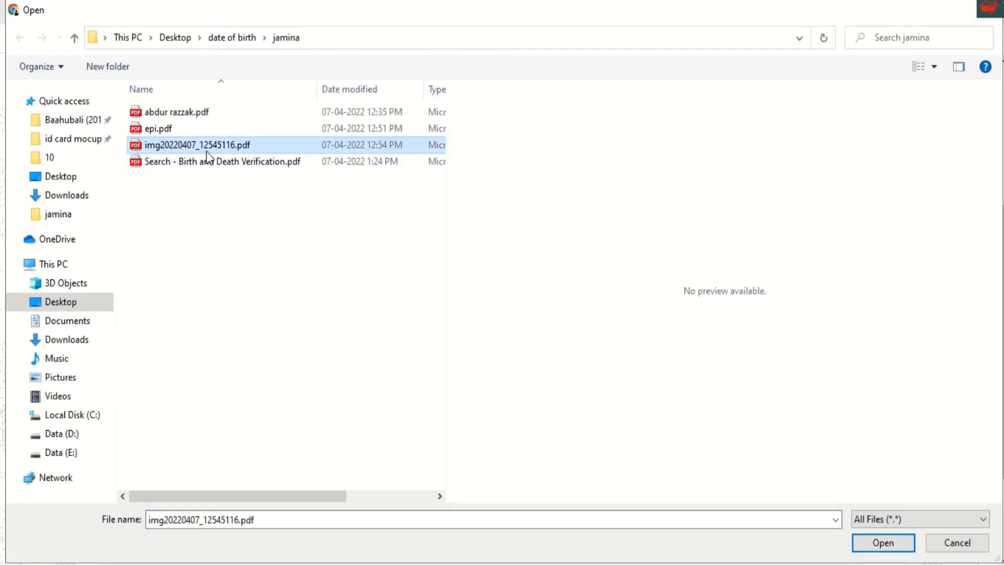
pyautogui.click(171, 145)
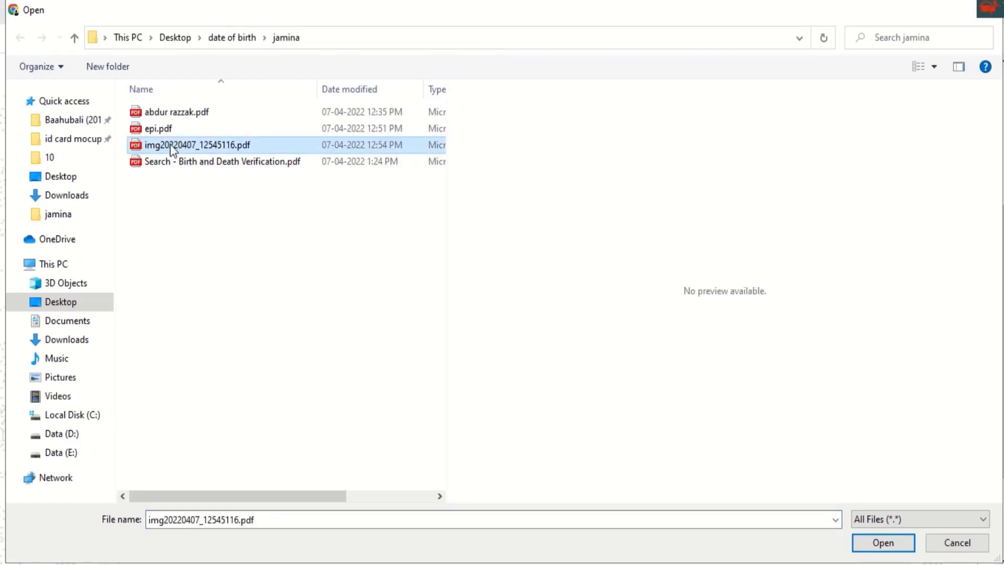
pyautogui.click(284, 150)
pyautogui.click(872, 542)
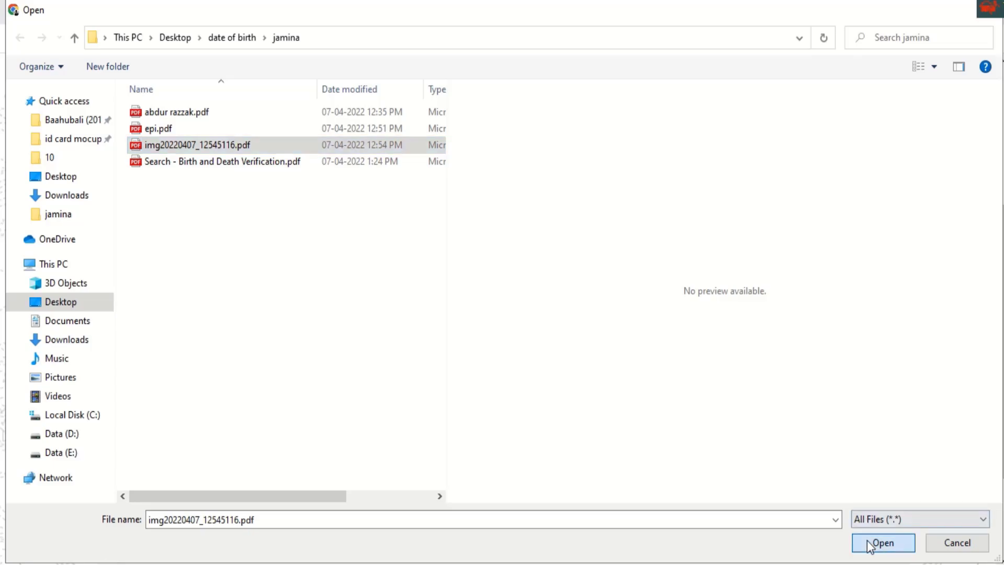
# - Set its file type to the parents' residence and ID proof and start the upload
pyautogui.click(388, 412)
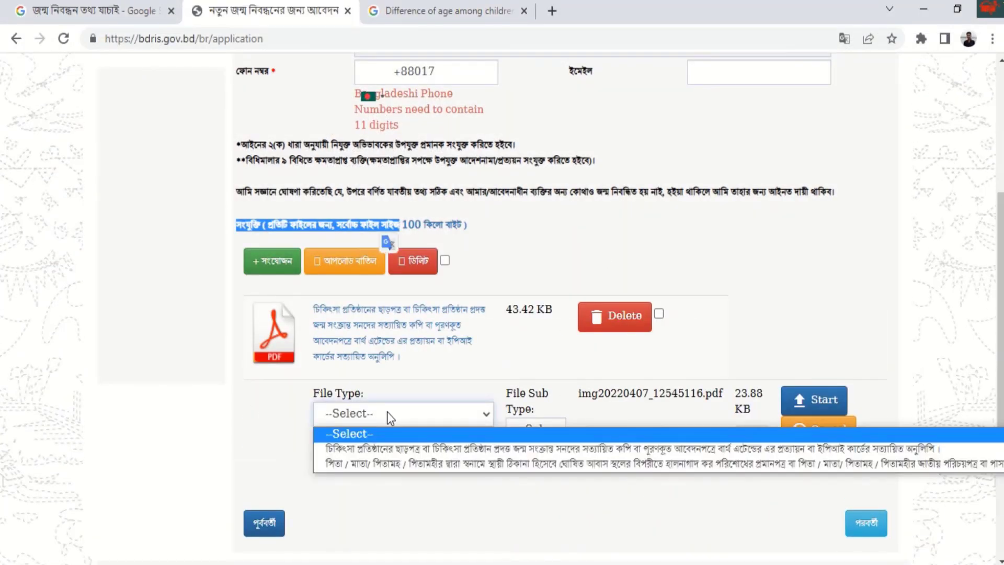
pyautogui.click(369, 462)
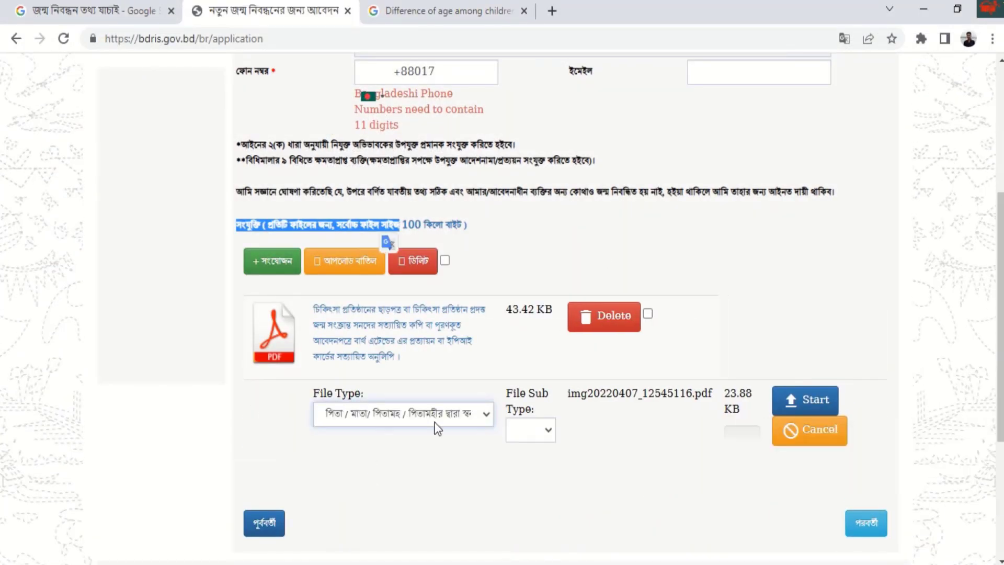
pyautogui.click(535, 429)
pyautogui.click(372, 416)
pyautogui.click(372, 416)
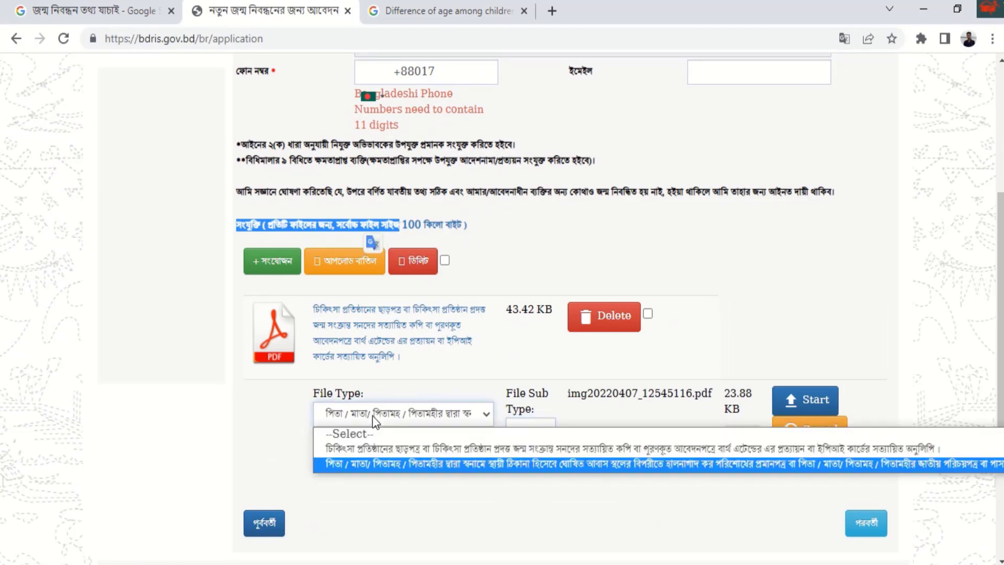
pyautogui.click(372, 416)
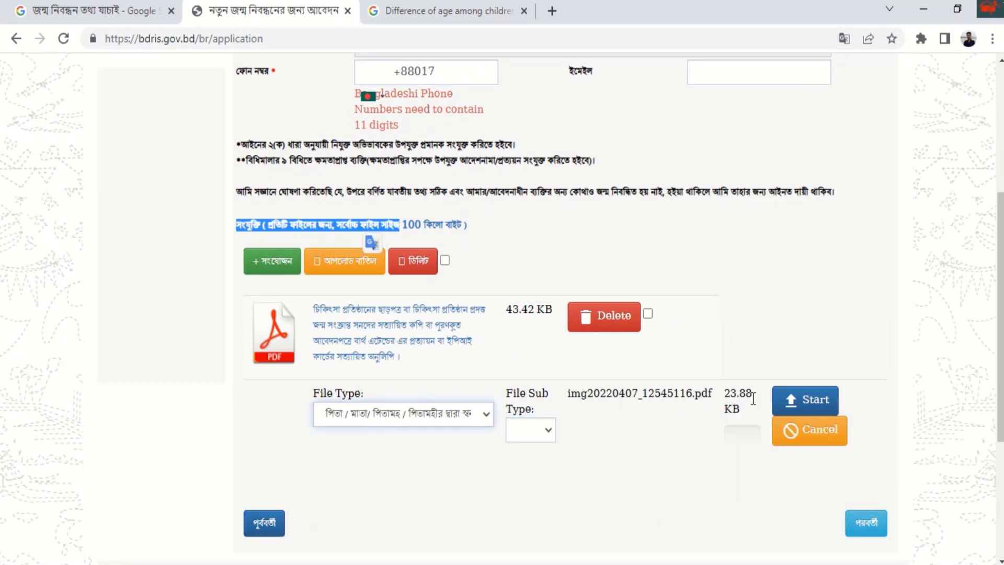
pyautogui.moveTo(747, 399); pyautogui.dragTo(725, 399)
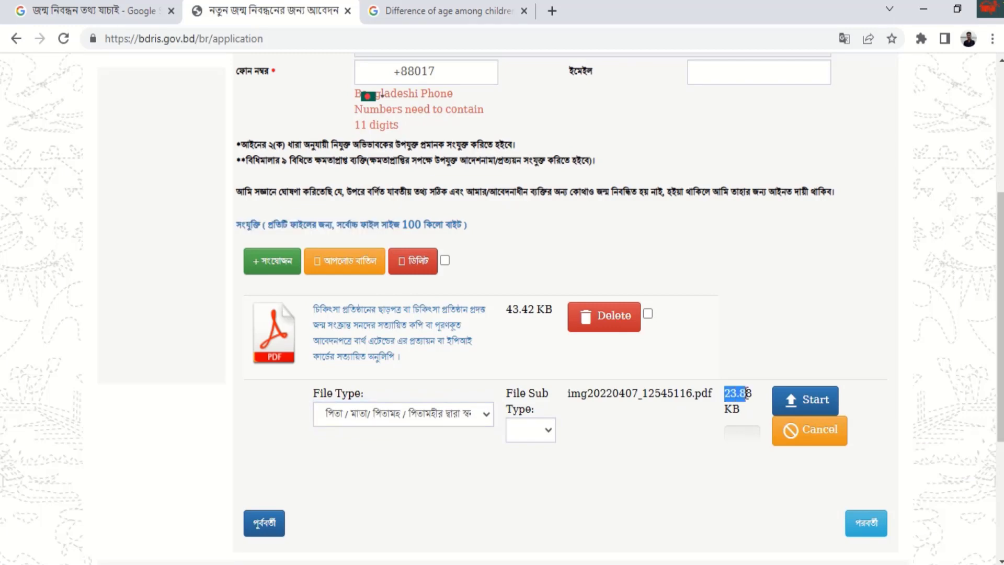
pyautogui.click(790, 402)
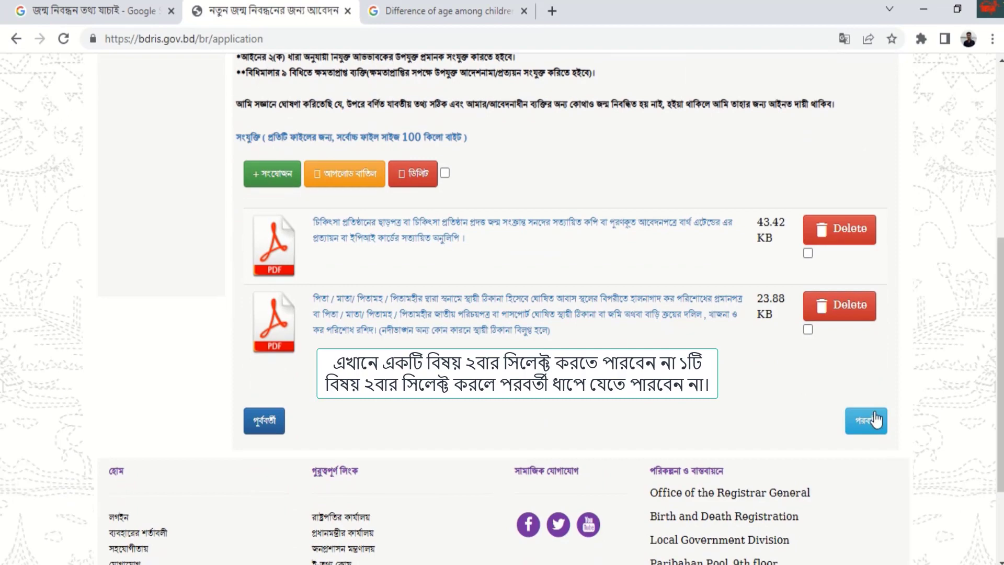
pyautogui.click(867, 420)
pyautogui.scroll(1, 822, 374)
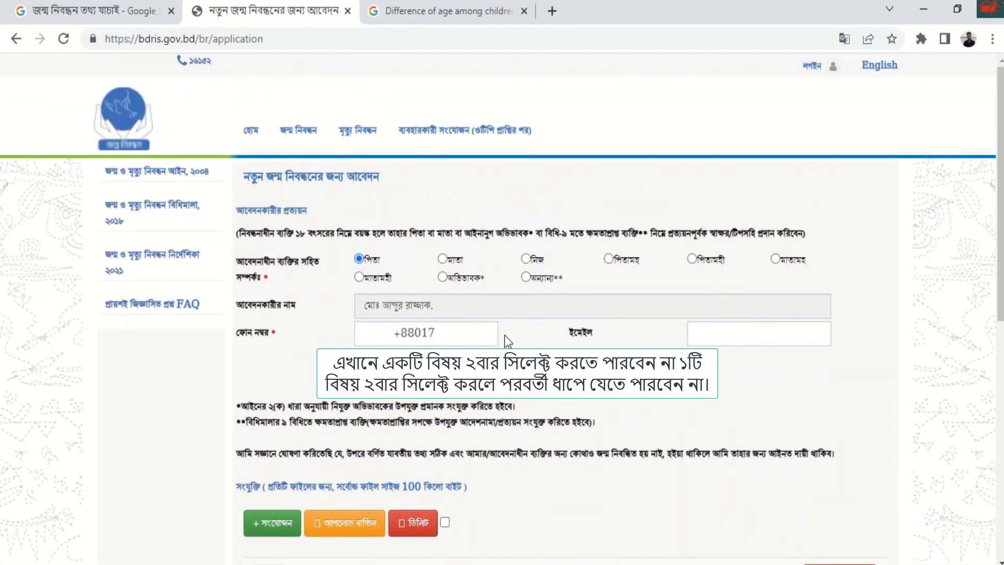
pyautogui.click(471, 331)
pyautogui.scroll(-5, 863, 262)
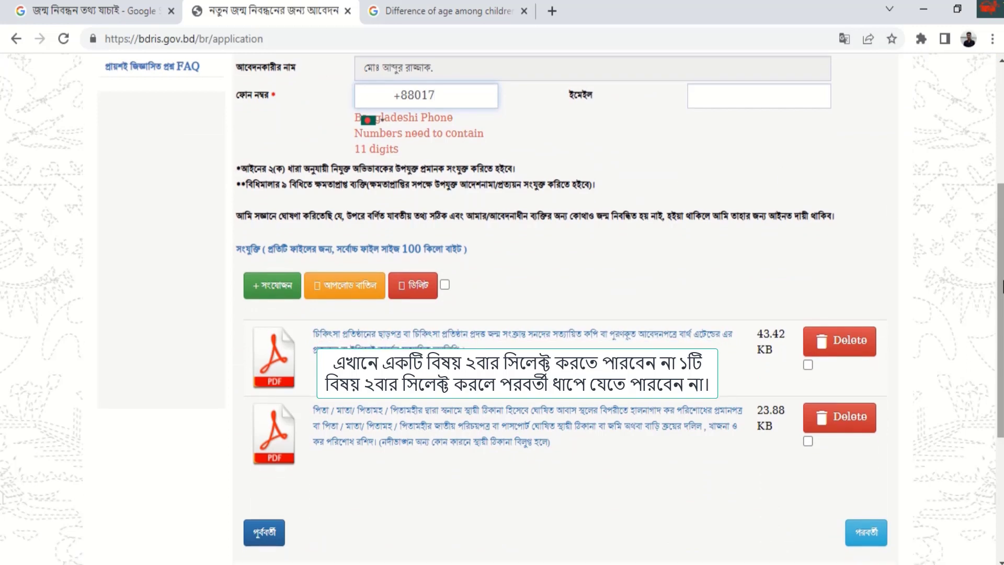
pyautogui.scroll(3, 988, 226)
pyautogui.scroll(-3, 989, 226)
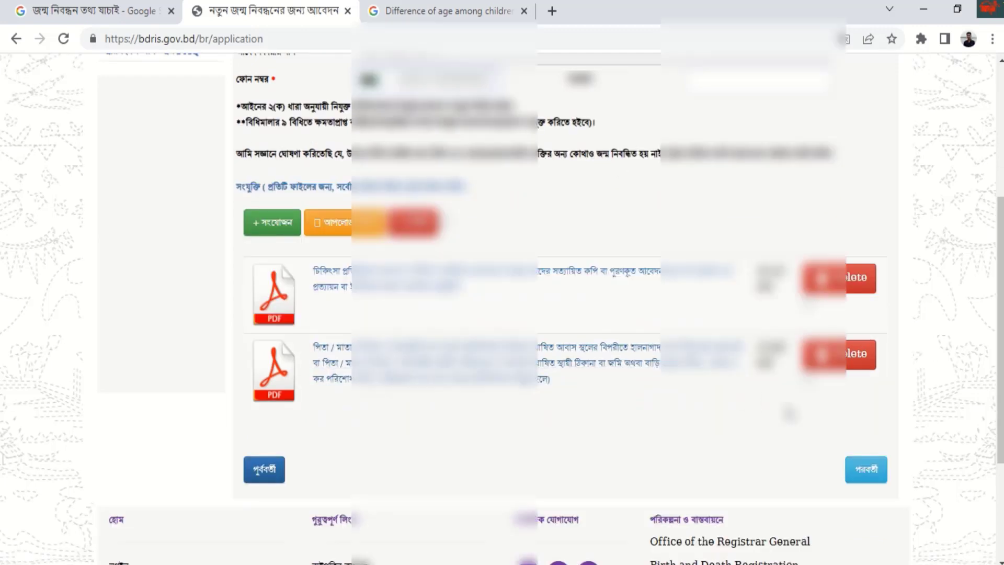
# - Move on to the application review page and view its top section
pyautogui.click(874, 470)
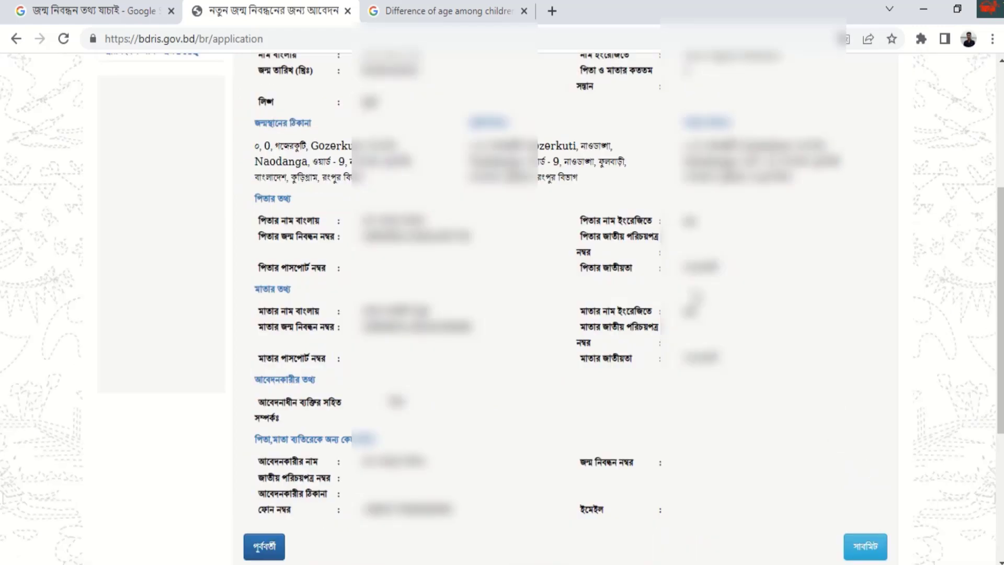
pyautogui.scroll(5, 695, 297)
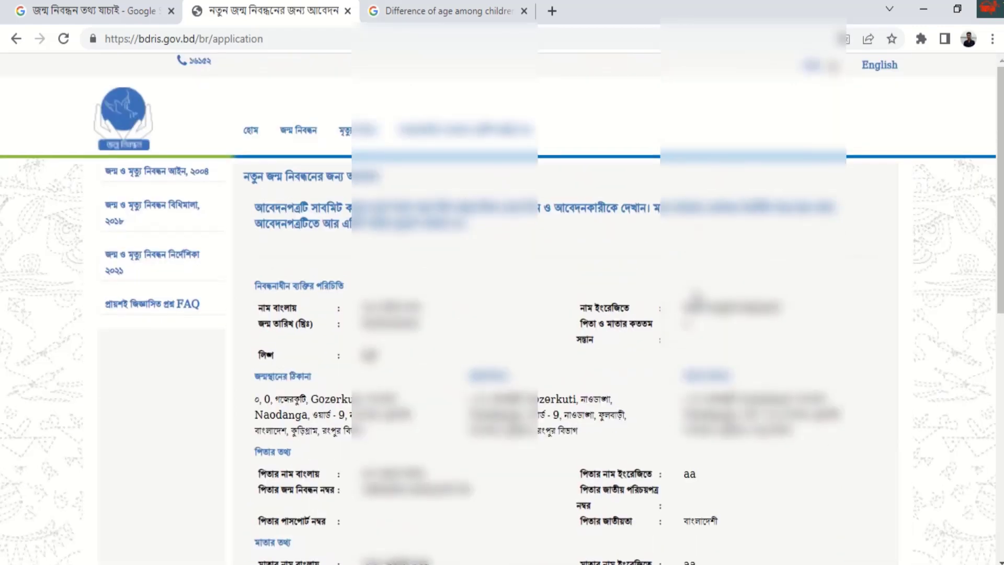